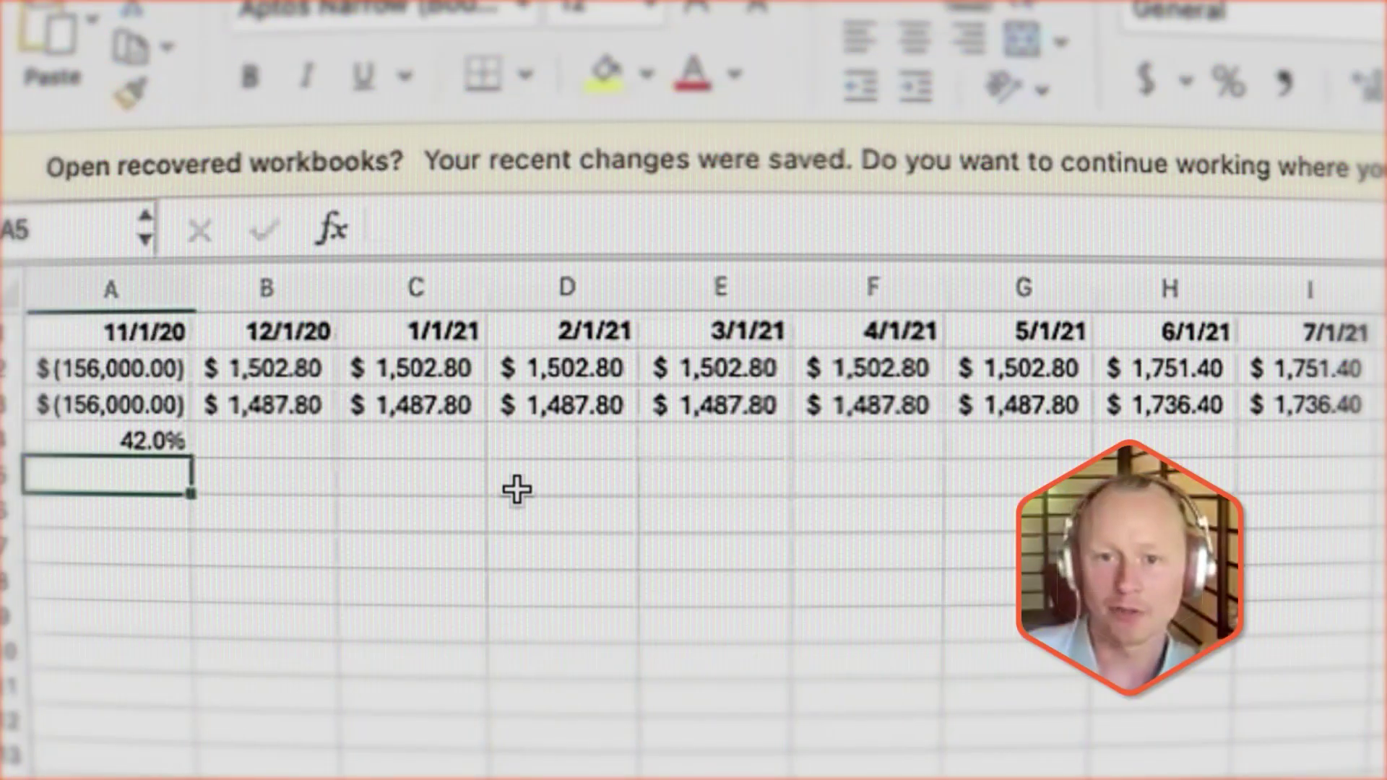
Step: Bring up the shared cash-flow worksheet and select the 42.0% XIRR result cell
{"action": "key", "text": "Up"}
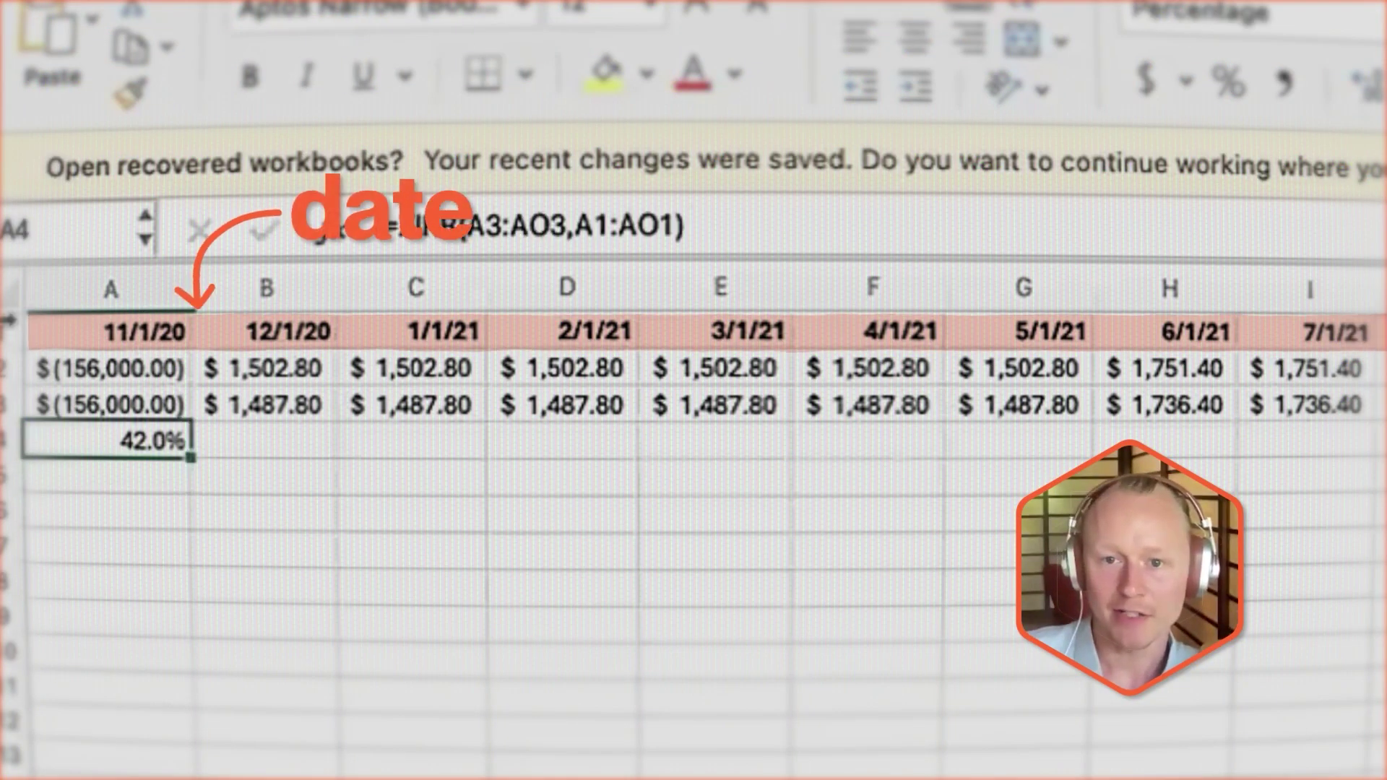
Step: Point out the dates, amounts and net-amount rows, then open A4's =XIRR(A3:AO3,A1:AO1) formula
{"action": "left_click", "coordinate": [9, 332]}
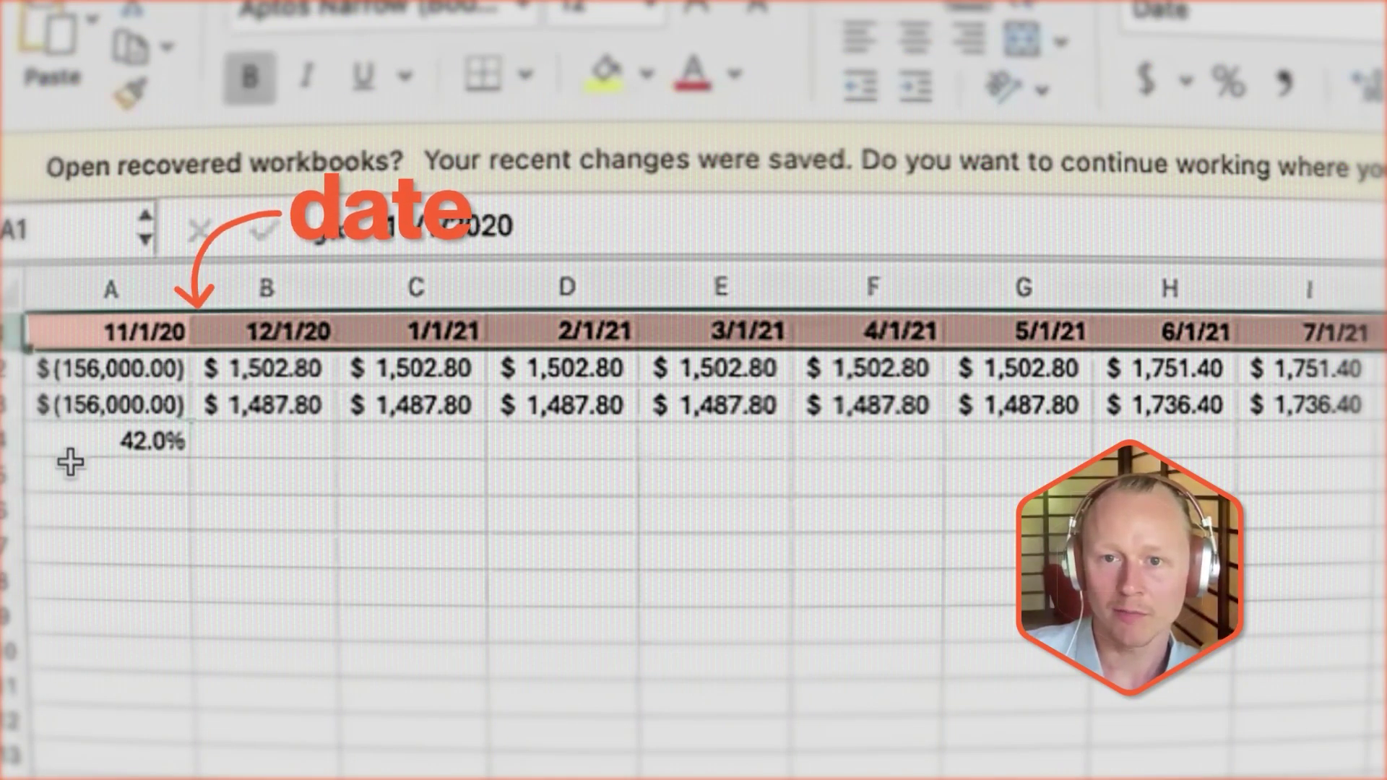
{"action": "left_click", "coordinate": [11, 368]}
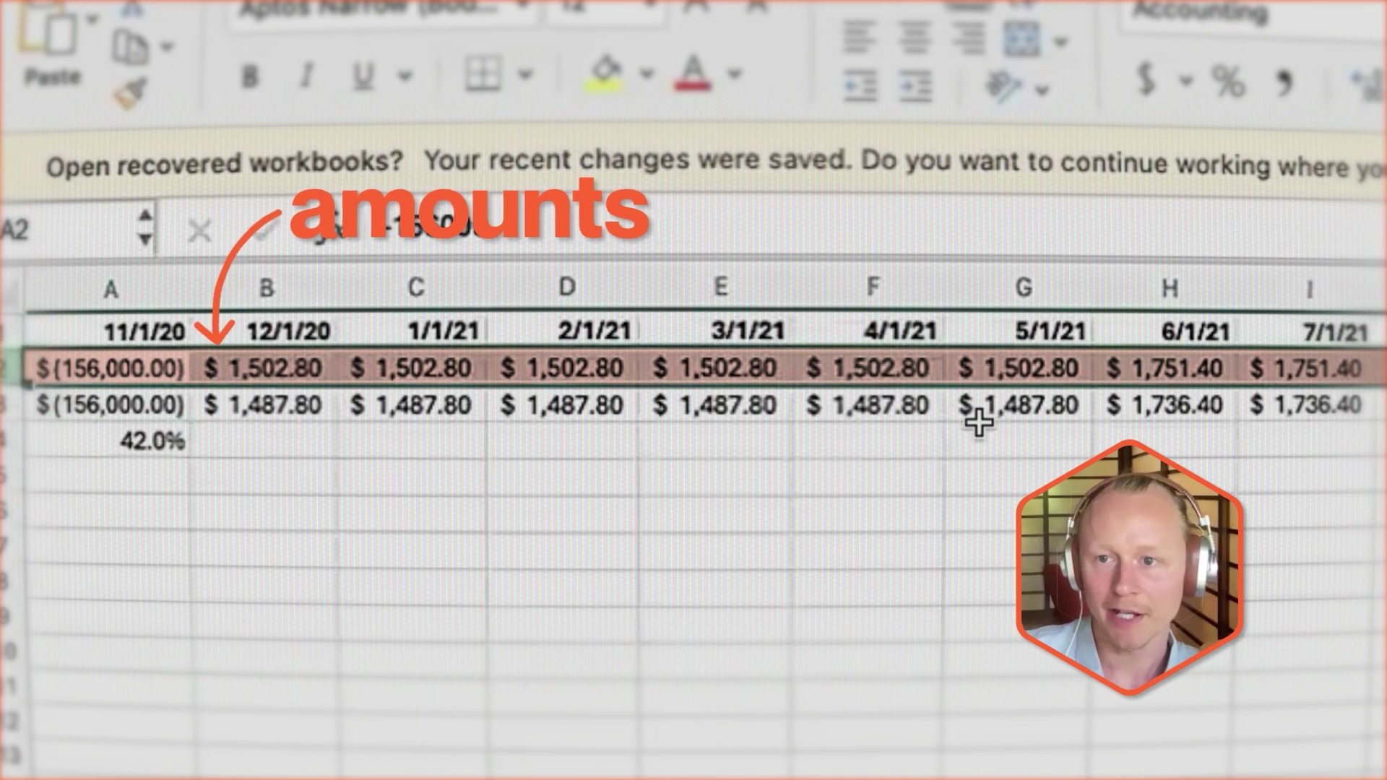
{"action": "left_click", "coordinate": [11, 404]}
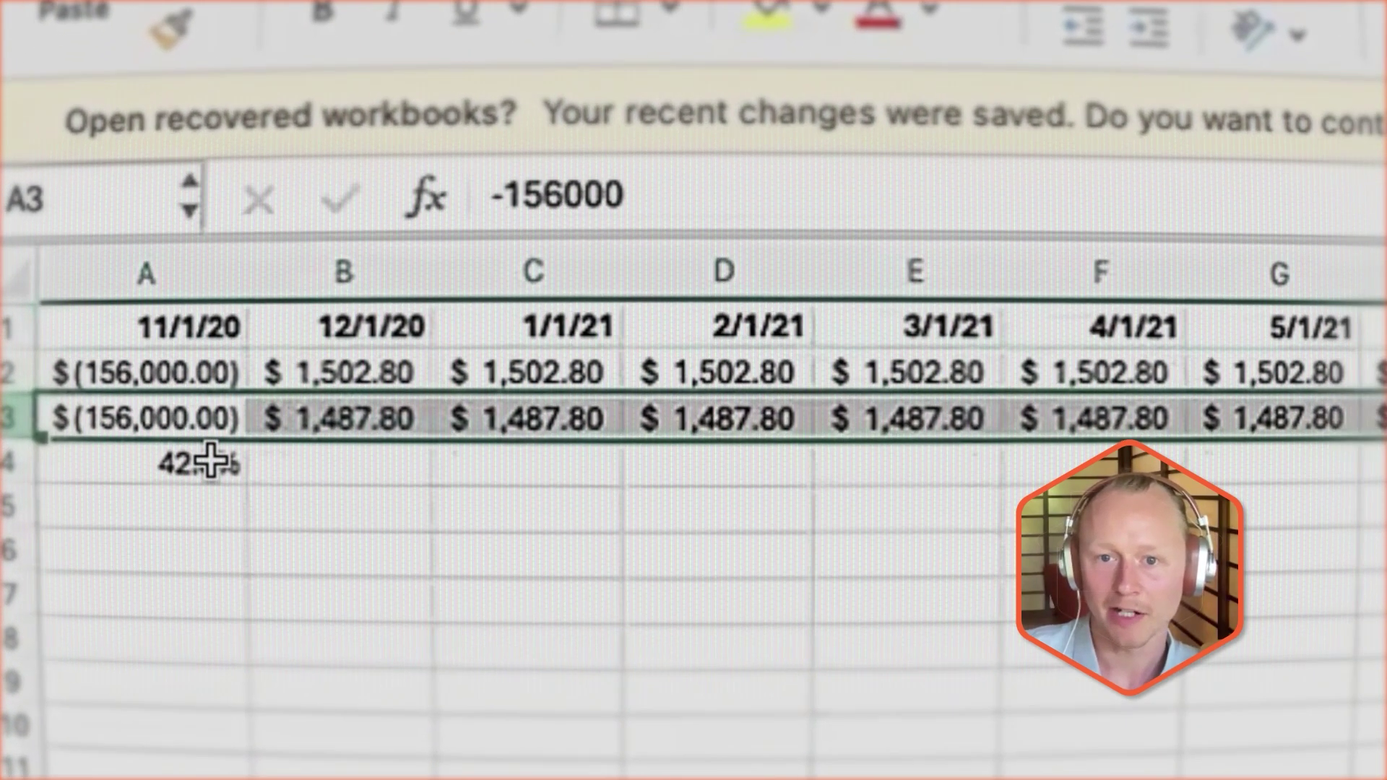
{"action": "double_click", "coordinate": [168, 440]}
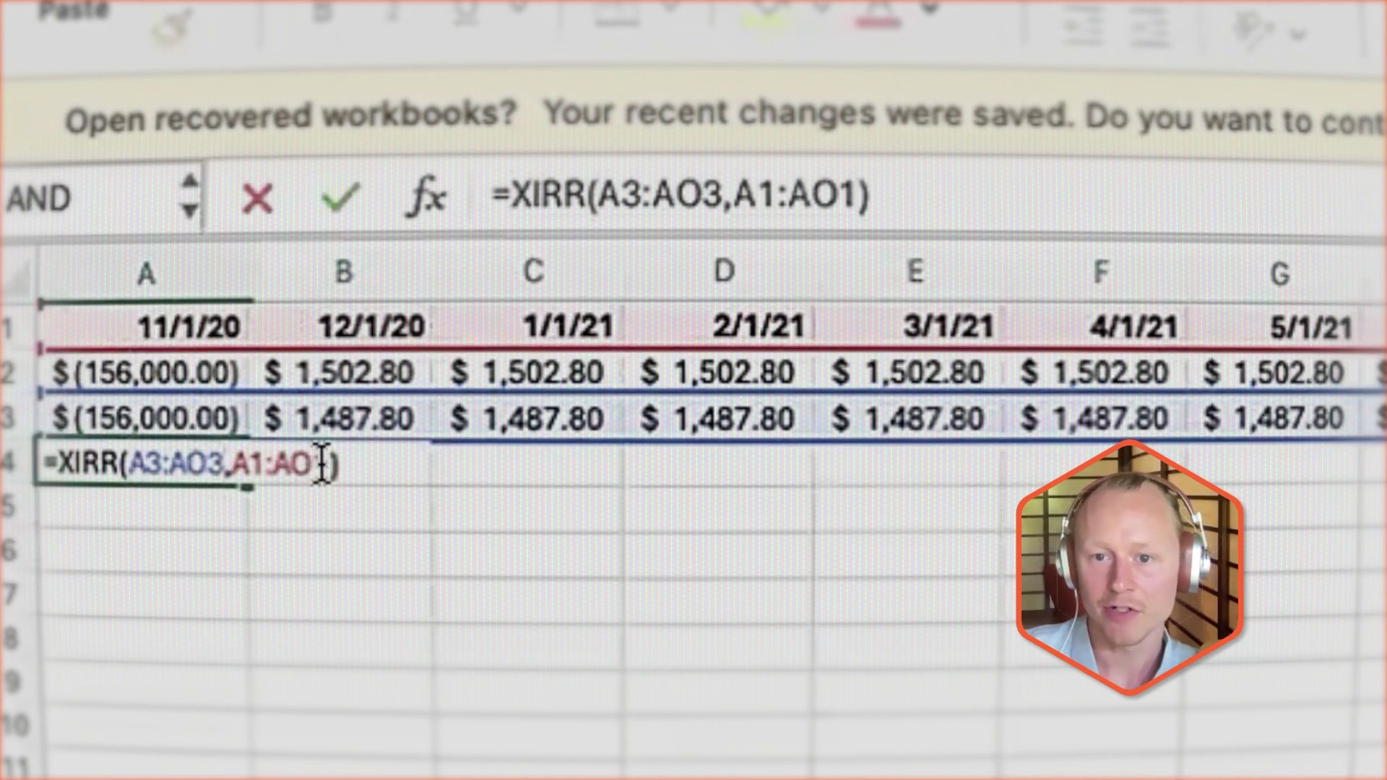
{"action": "key", "text": "Escape"}
{"action": "left_click", "coordinate": [180, 414]}
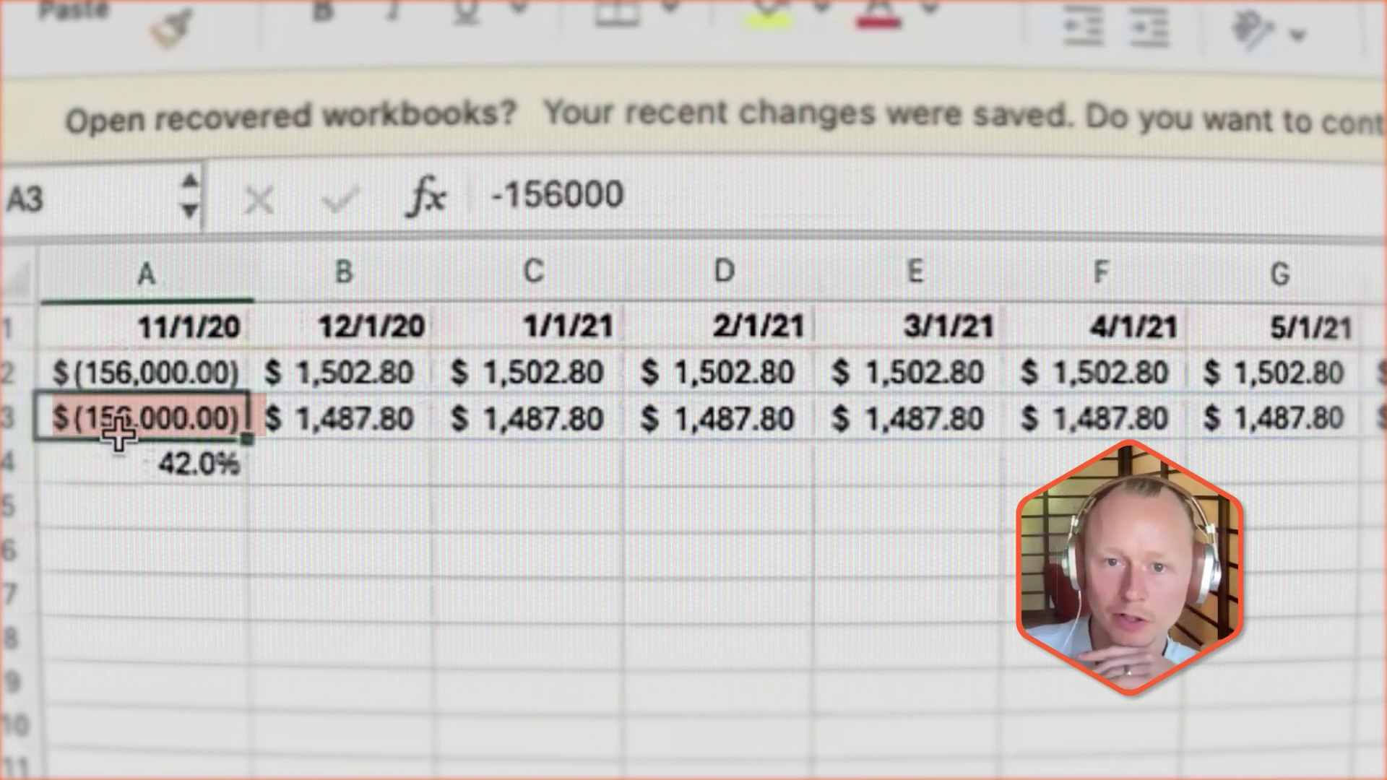
{"action": "key", "text": "Right"}
{"action": "key", "text": "Right"}
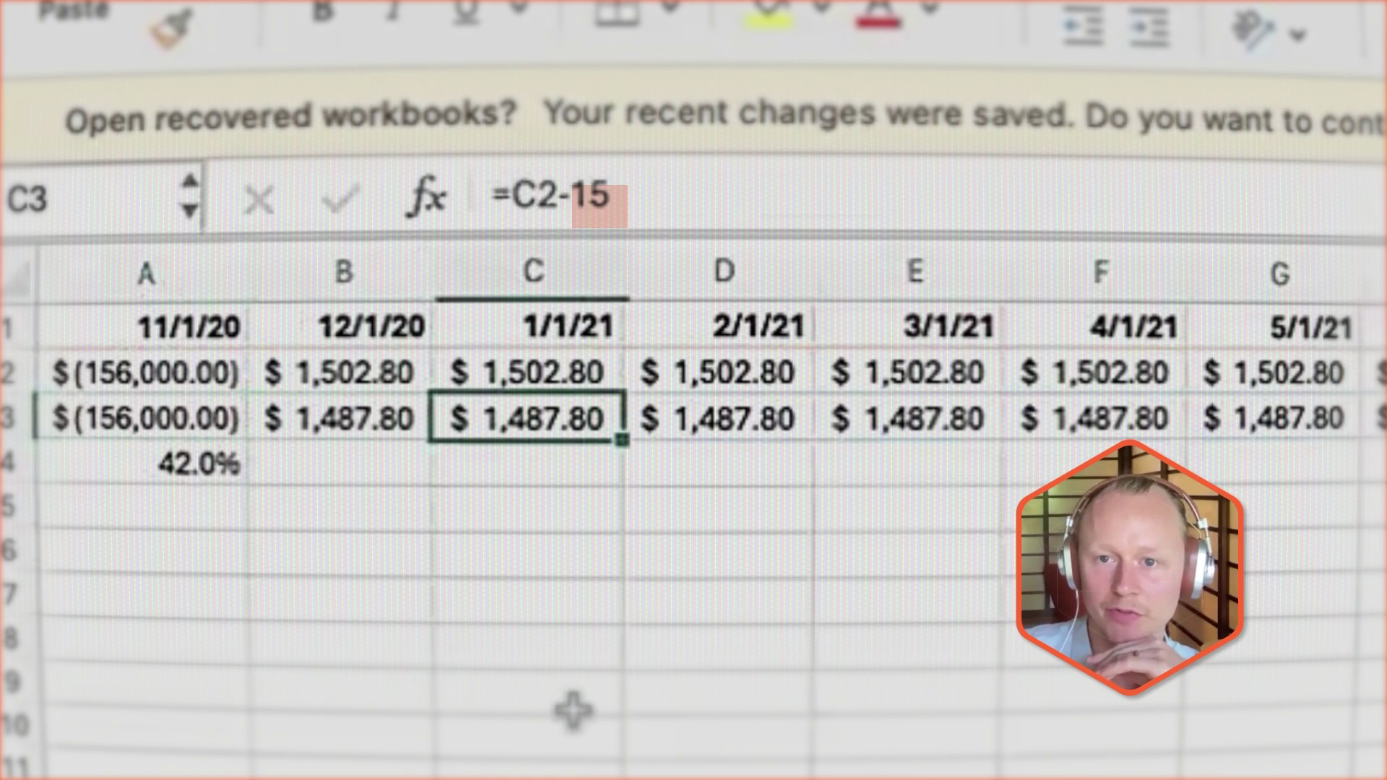
{"action": "key", "text": "Right"}
{"action": "key", "text": "Right"}
{"action": "key", "text": "Right"}
{"action": "key", "text": "Right"}
{"action": "key", "text": "Right"}
{"action": "key", "text": "Right"}
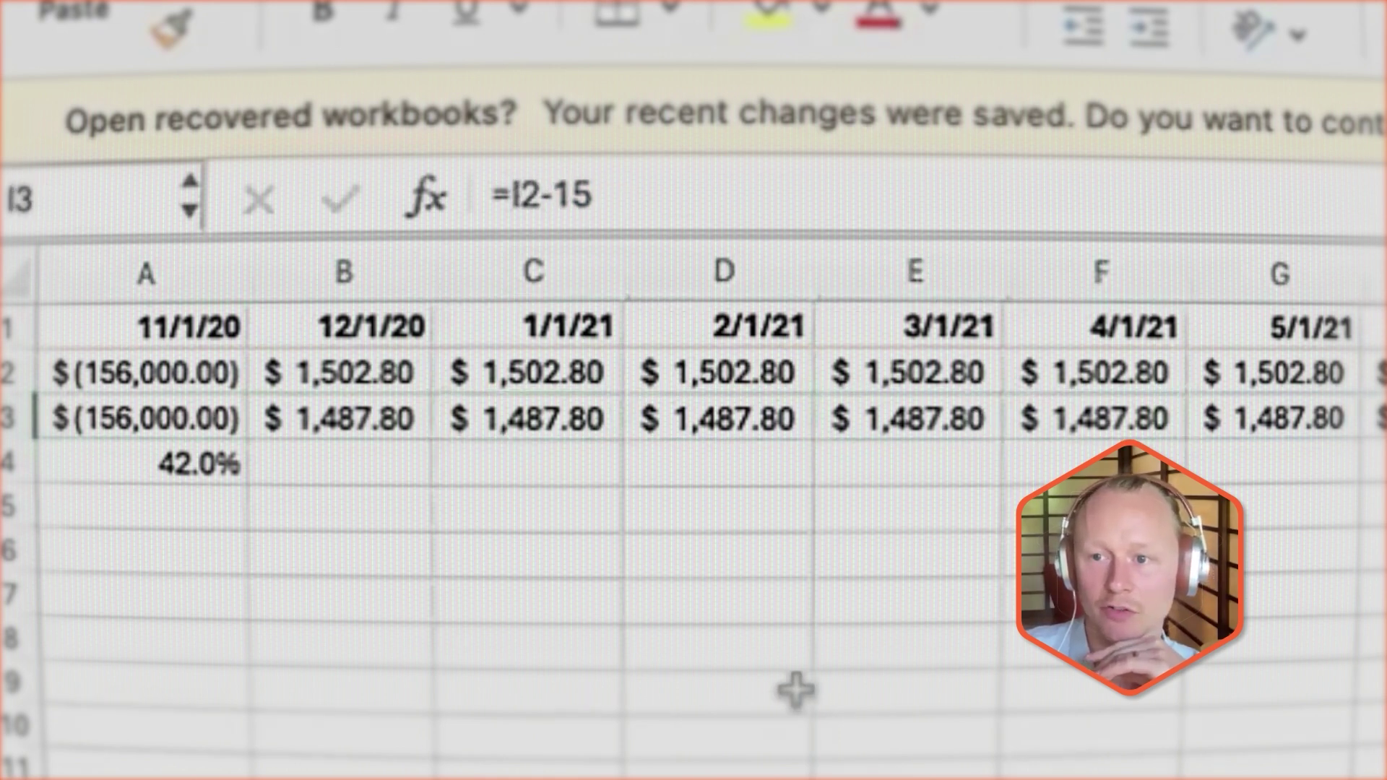
{"action": "left_click", "coordinate": [1079, 409]}
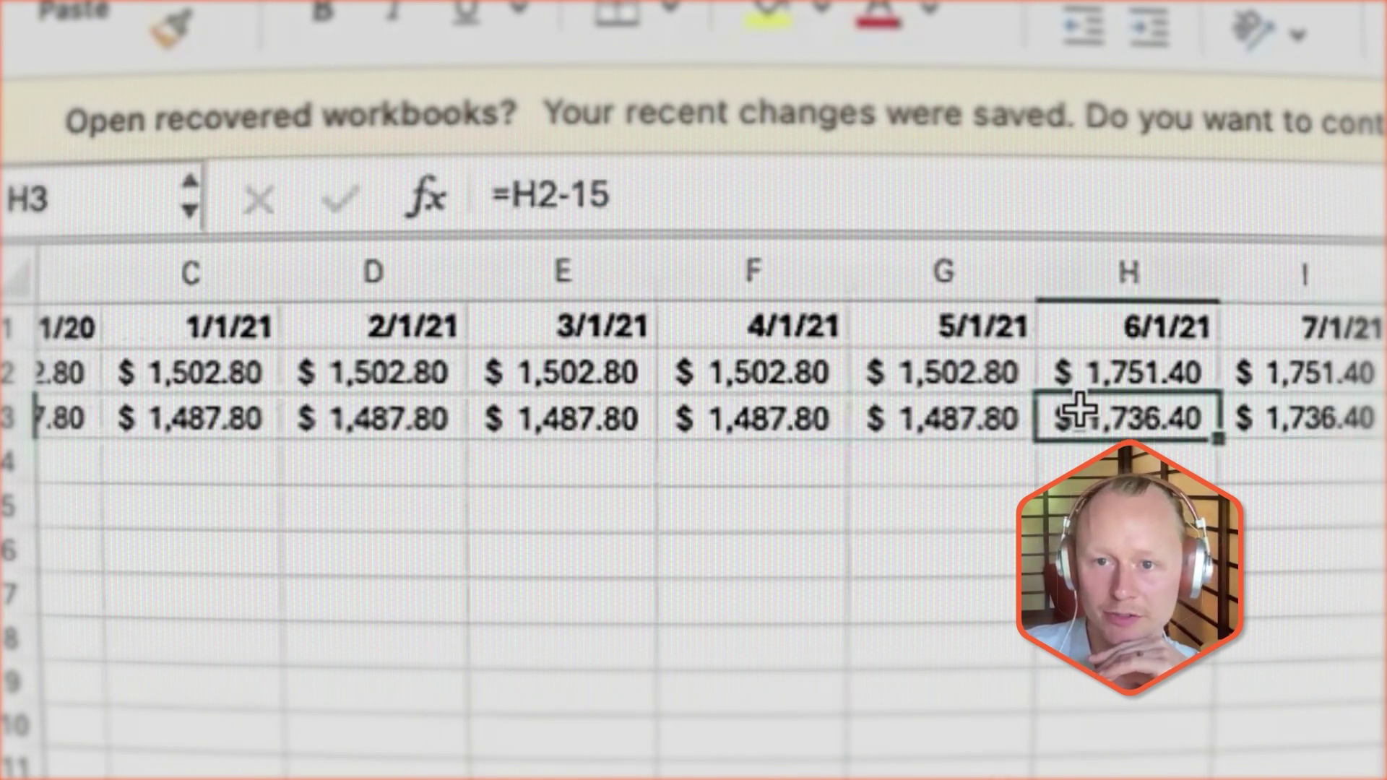
{"action": "scroll", "coordinate": [1253, 599], "scroll_direction": "right", "scroll_amount": 3}
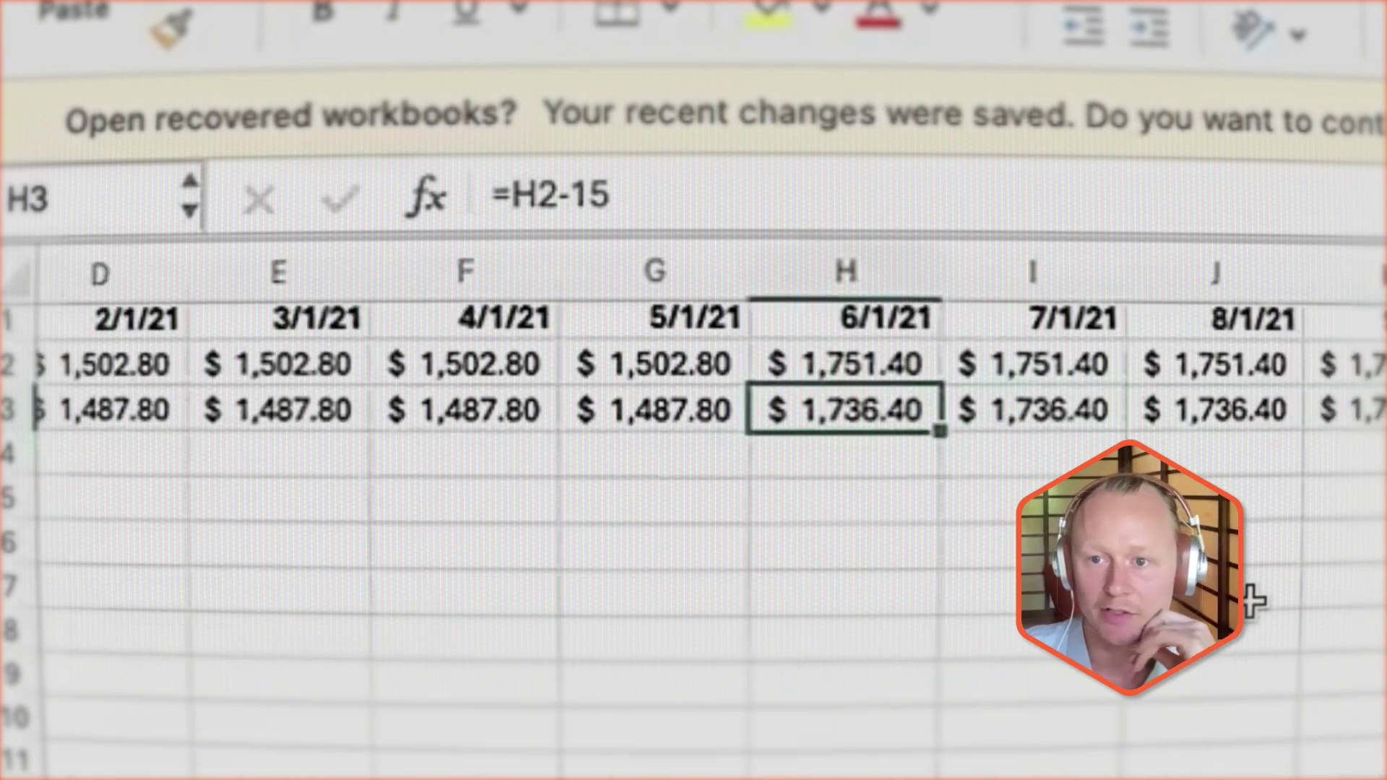
{"action": "scroll", "coordinate": [693, 506], "scroll_direction": "right", "scroll_amount": 15}
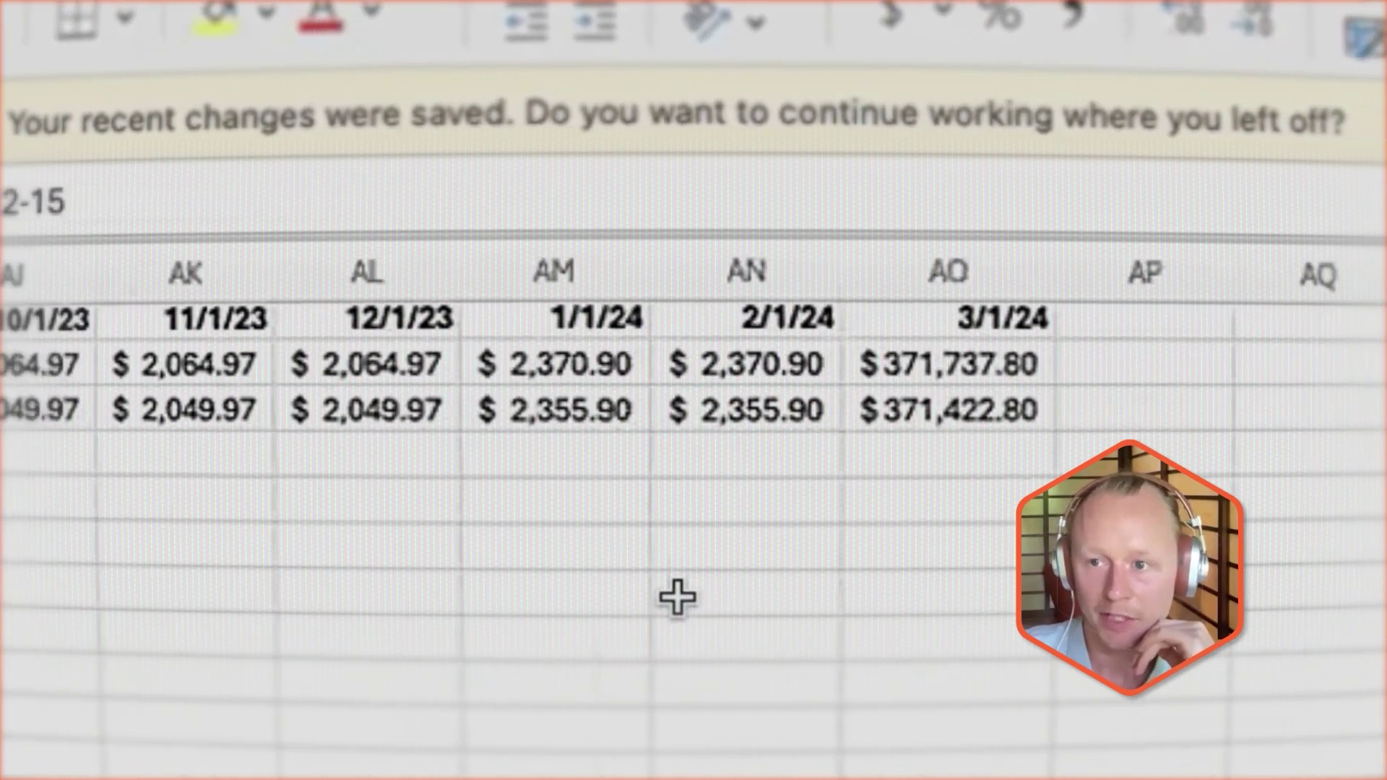
{"action": "left_click", "coordinate": [888, 408]}
{"action": "scroll", "coordinate": [712, 569], "scroll_direction": "left", "scroll_amount": 15}
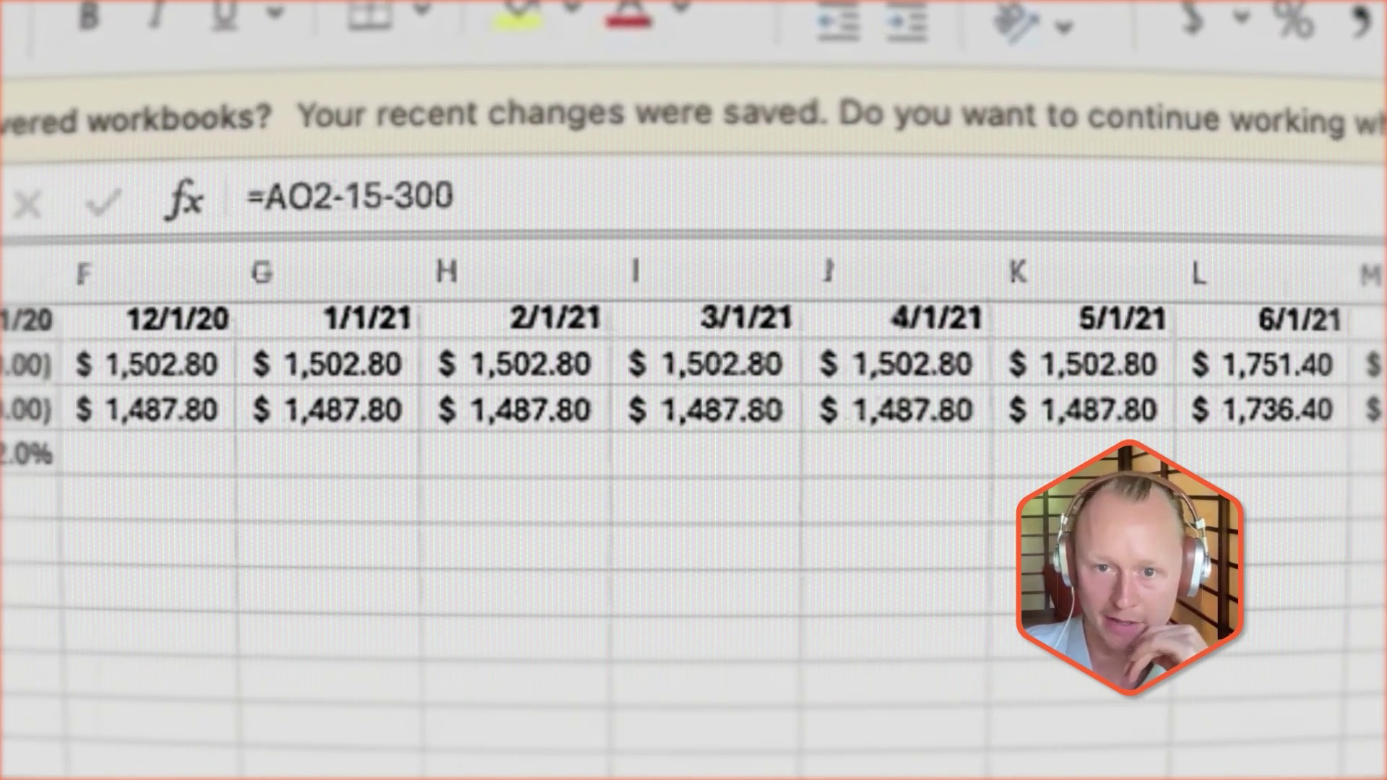
{"action": "scroll", "coordinate": [152, 462], "scroll_direction": "right", "scroll_amount": 1}
{"action": "scroll", "coordinate": [192, 479], "scroll_direction": "left", "scroll_amount": 1}
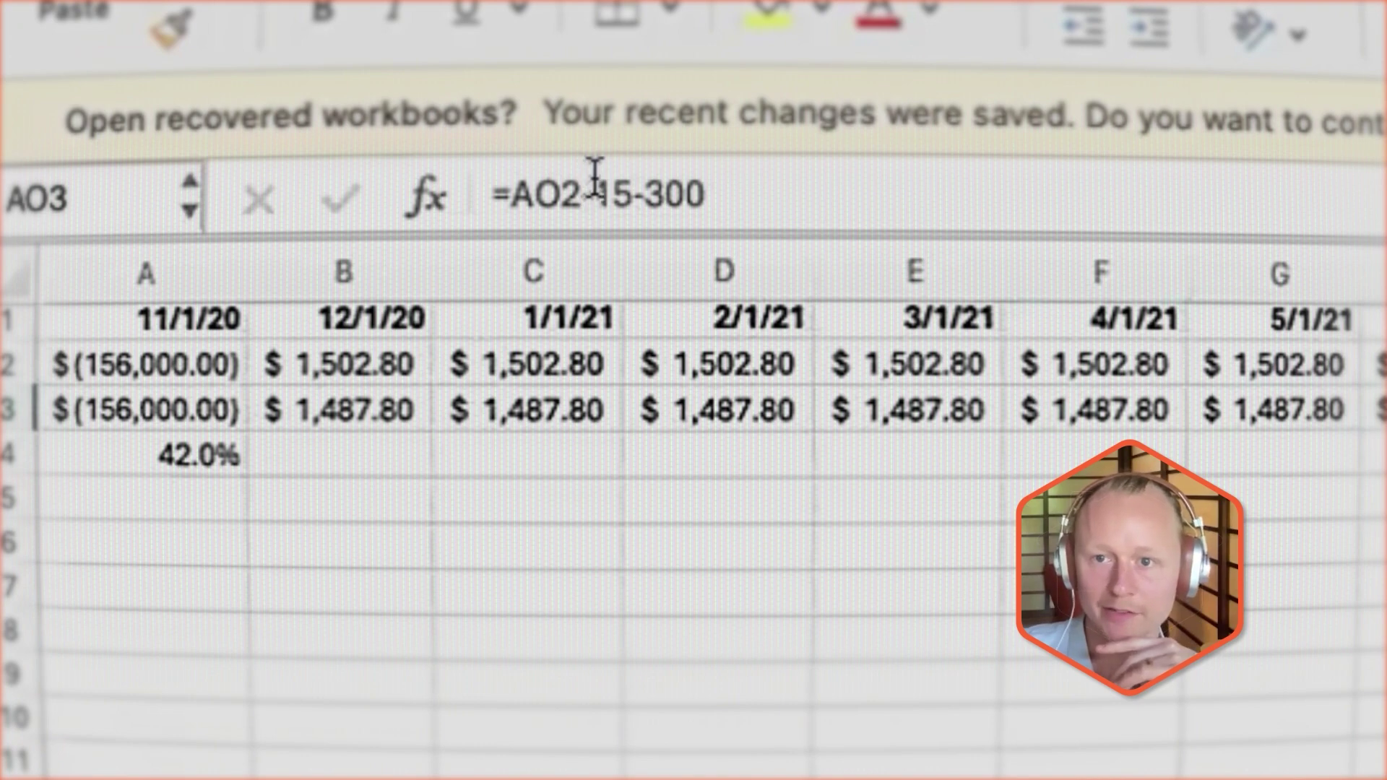
{"action": "double_click", "coordinate": [603, 180]}
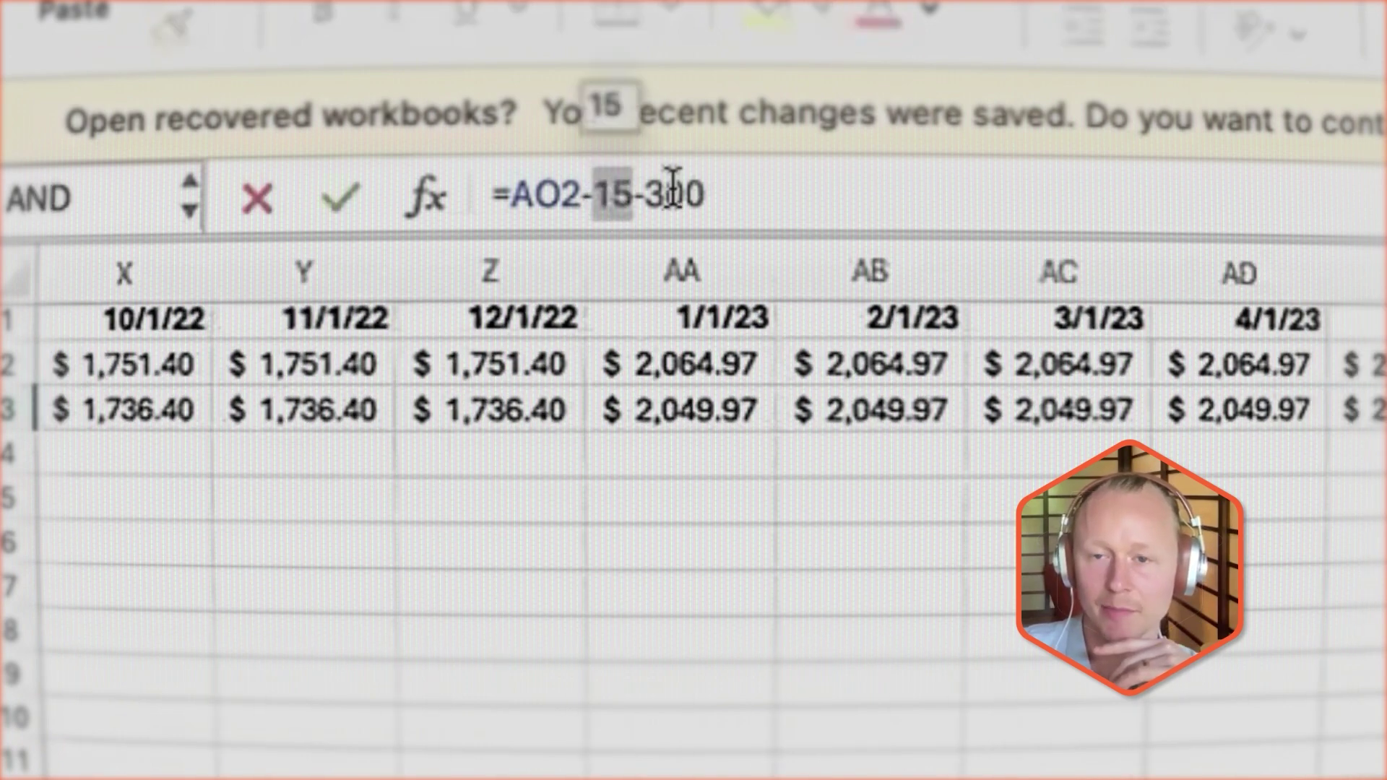
{"action": "double_click", "coordinate": [678, 192]}
{"action": "scroll", "coordinate": [849, 456], "scroll_direction": "left", "scroll_amount": 10}
{"action": "scroll", "coordinate": [799, 464], "scroll_direction": "left", "scroll_amount": 6}
{"action": "key", "text": "Right"}
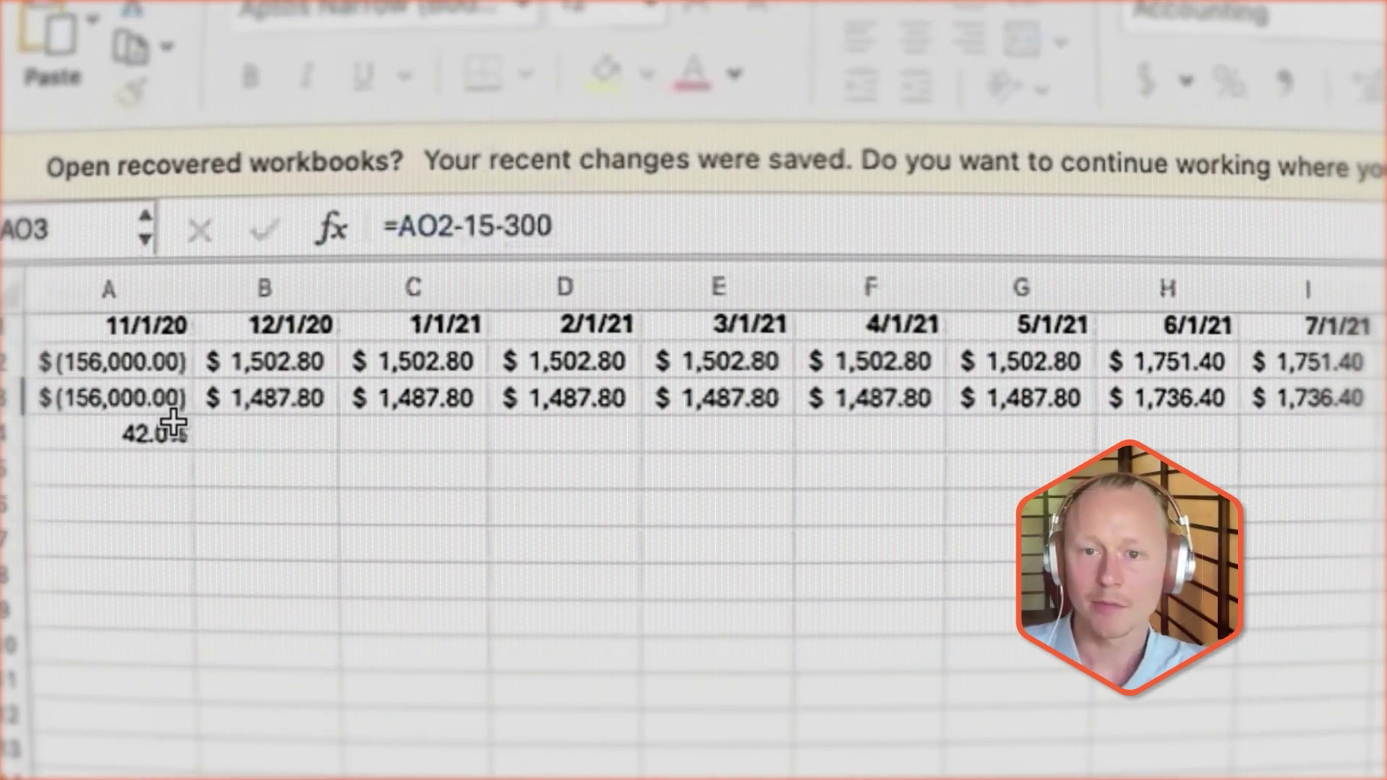
{"action": "left_click", "coordinate": [173, 421], "text": "shift"}
{"action": "scroll", "coordinate": [154, 433], "scroll_direction": "right", "scroll_amount": 5}
{"action": "scroll", "coordinate": [123, 464], "scroll_direction": "left", "scroll_amount": 8}
{"action": "double_click", "coordinate": [127, 437]}
{"action": "scroll", "coordinate": [1007, 612], "scroll_direction": "right", "scroll_amount": 15}
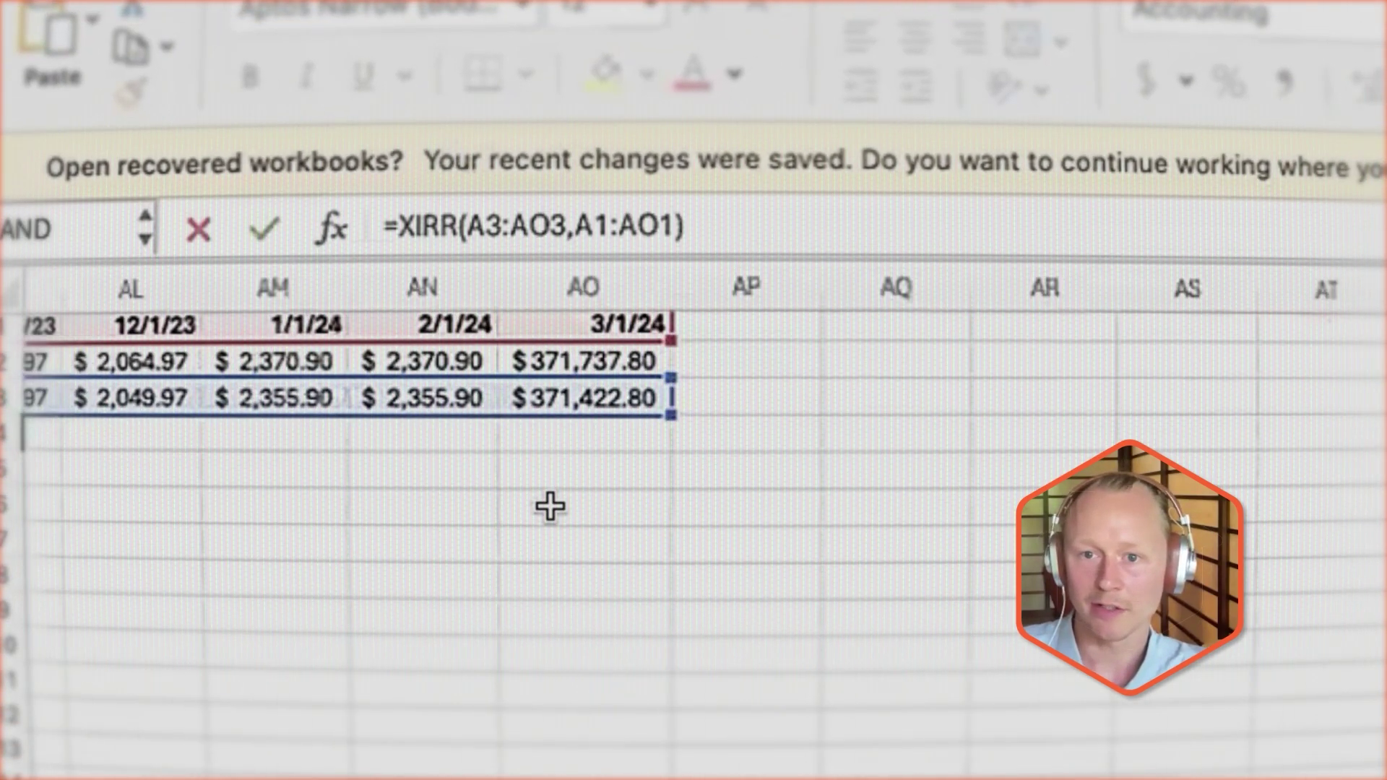
{"action": "scroll", "coordinate": [552, 505], "scroll_direction": "left", "scroll_amount": 15}
{"action": "key", "text": "ctrl+Return"}
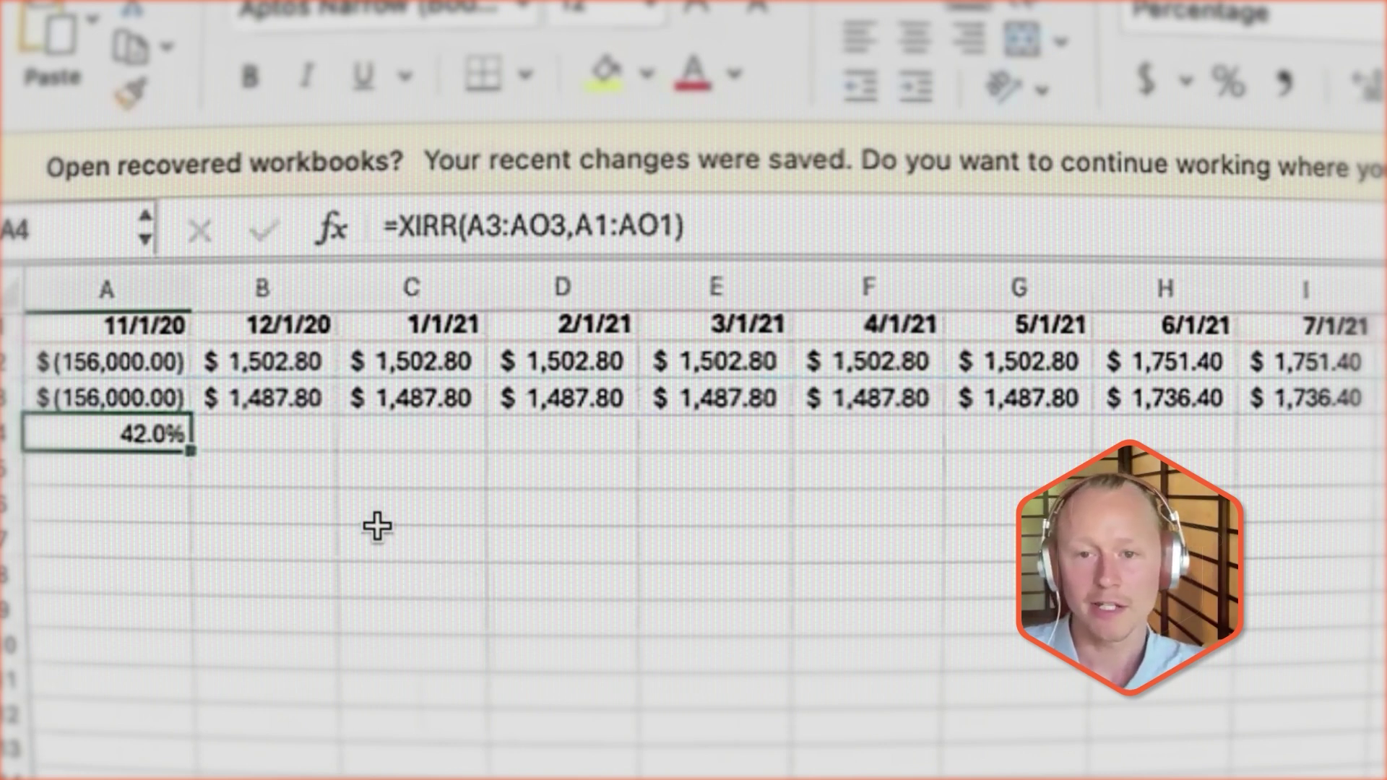
Step: Insert an empty row above the result and an empty column before the data
{"action": "right_click", "coordinate": [9, 432]}
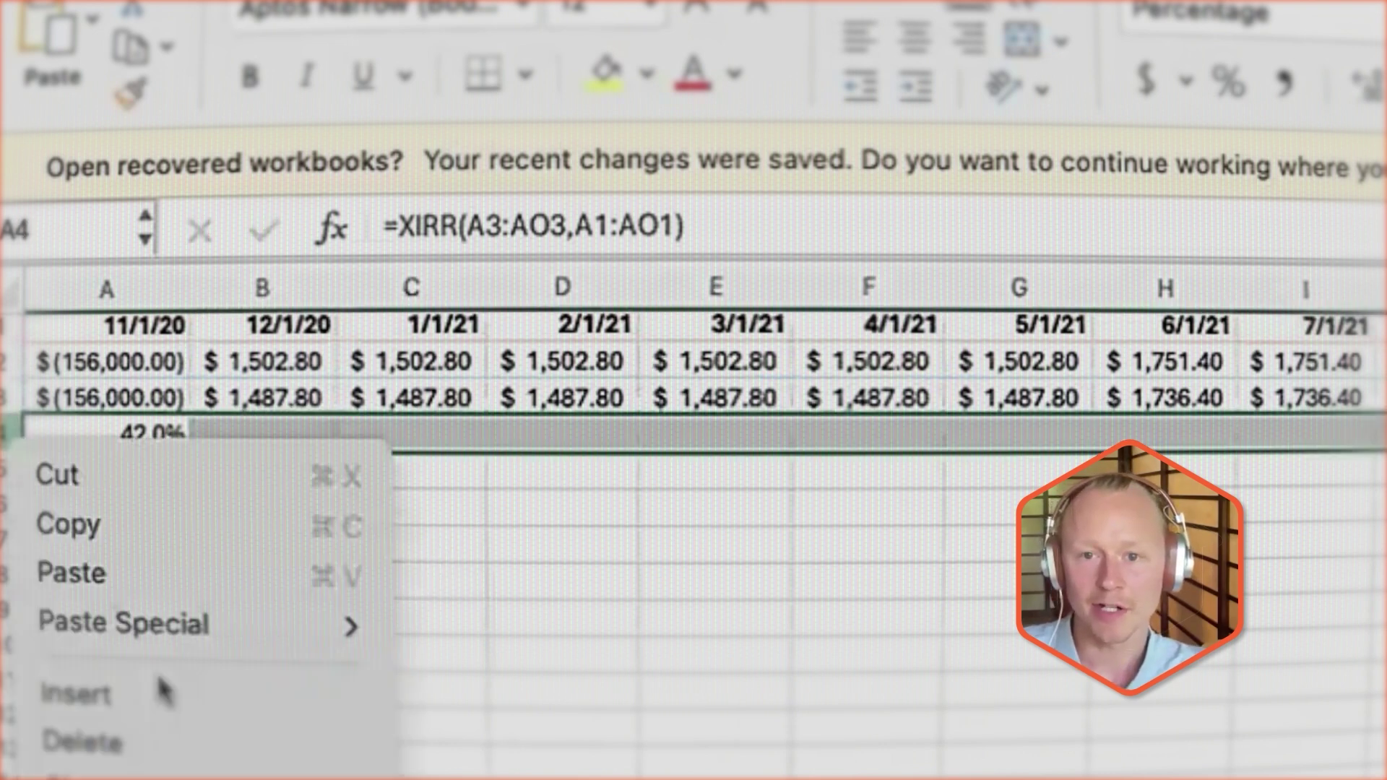
{"action": "left_click", "coordinate": [161, 689]}
{"action": "left_click", "coordinate": [108, 288]}
{"action": "right_click", "coordinate": [127, 288]}
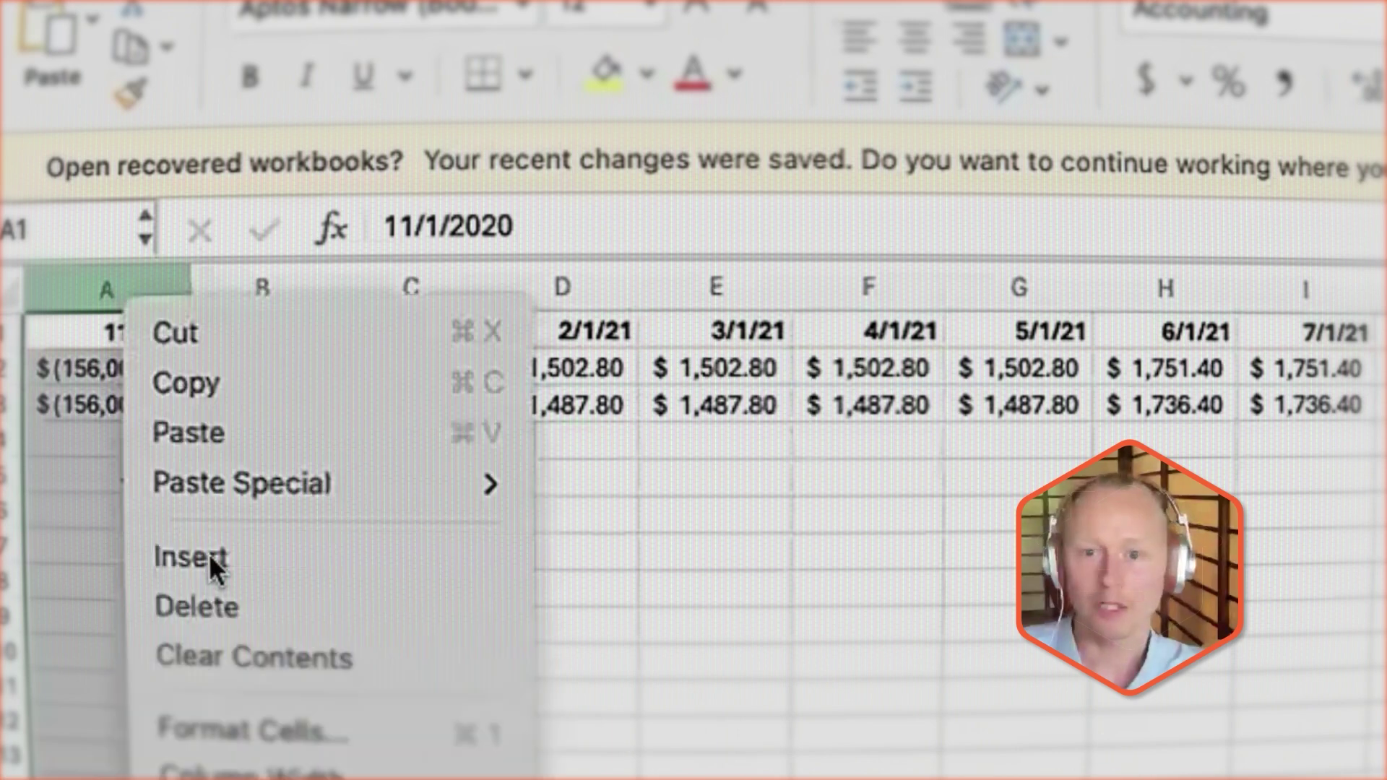
{"action": "left_click", "coordinate": [211, 564]}
Step: Label A5:A7 'option 1', 'option 2', 'option 3' and select the return in B5
{"action": "left_click", "coordinate": [181, 479]}
{"action": "type", "text": "option 1"}
{"action": "left_click", "coordinate": [213, 478]}
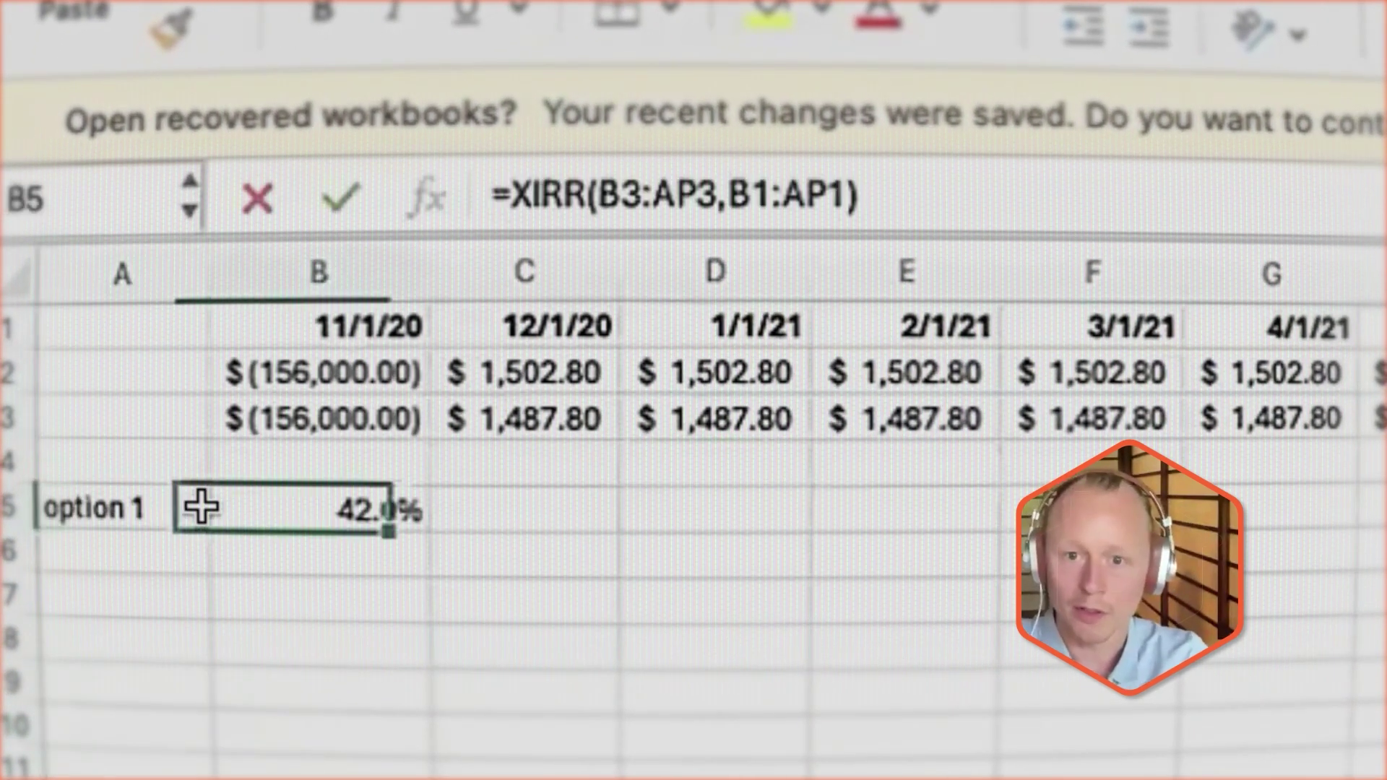
{"action": "key", "text": "Return"}
{"action": "type", "text": "option 1"}
{"action": "key", "text": "BackSpace"}
{"action": "type", "text": "2"}
{"action": "key", "text": "Return"}
{"action": "type", "text": "option 3"}
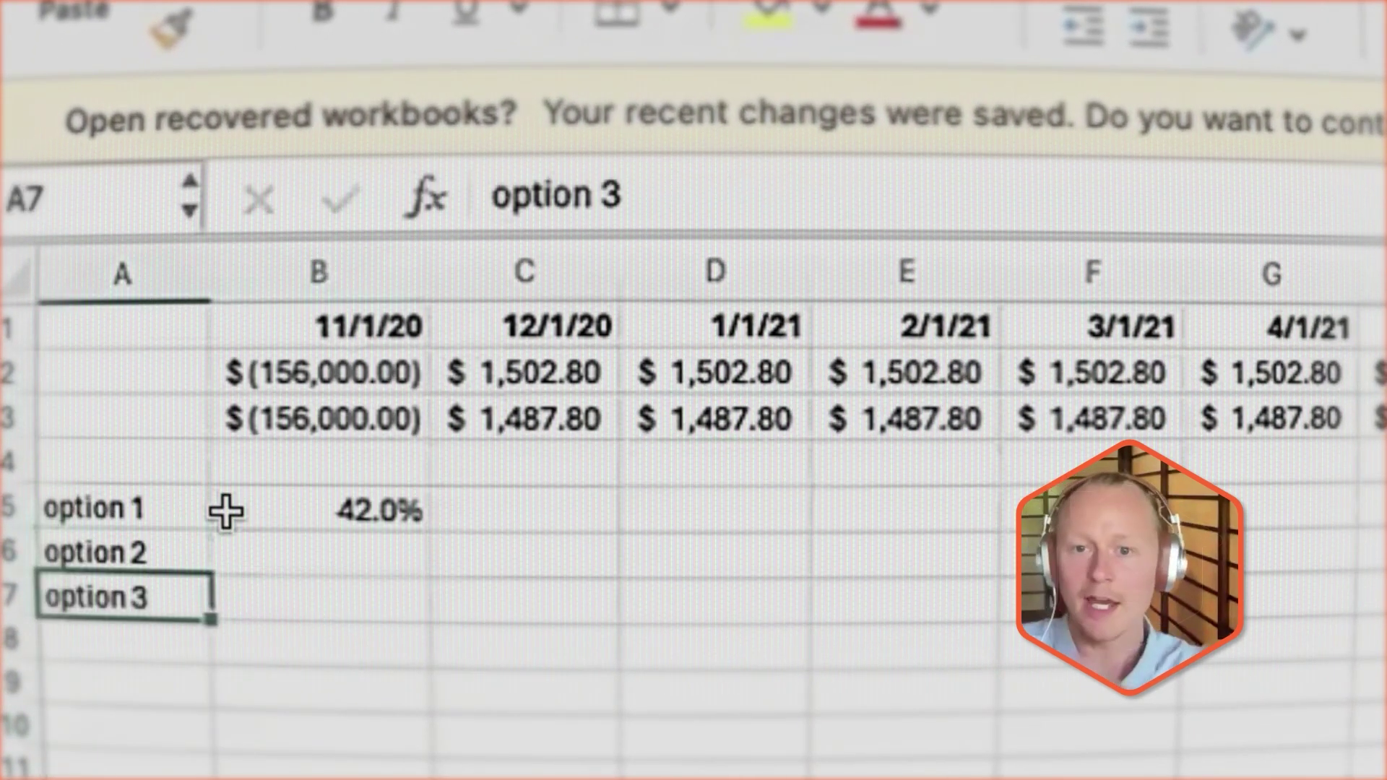
{"action": "key", "text": "Up"}
{"action": "key", "text": "Up"}
{"action": "key", "text": "Up"}
{"action": "key", "text": "Down"}
{"action": "key", "text": "Right"}
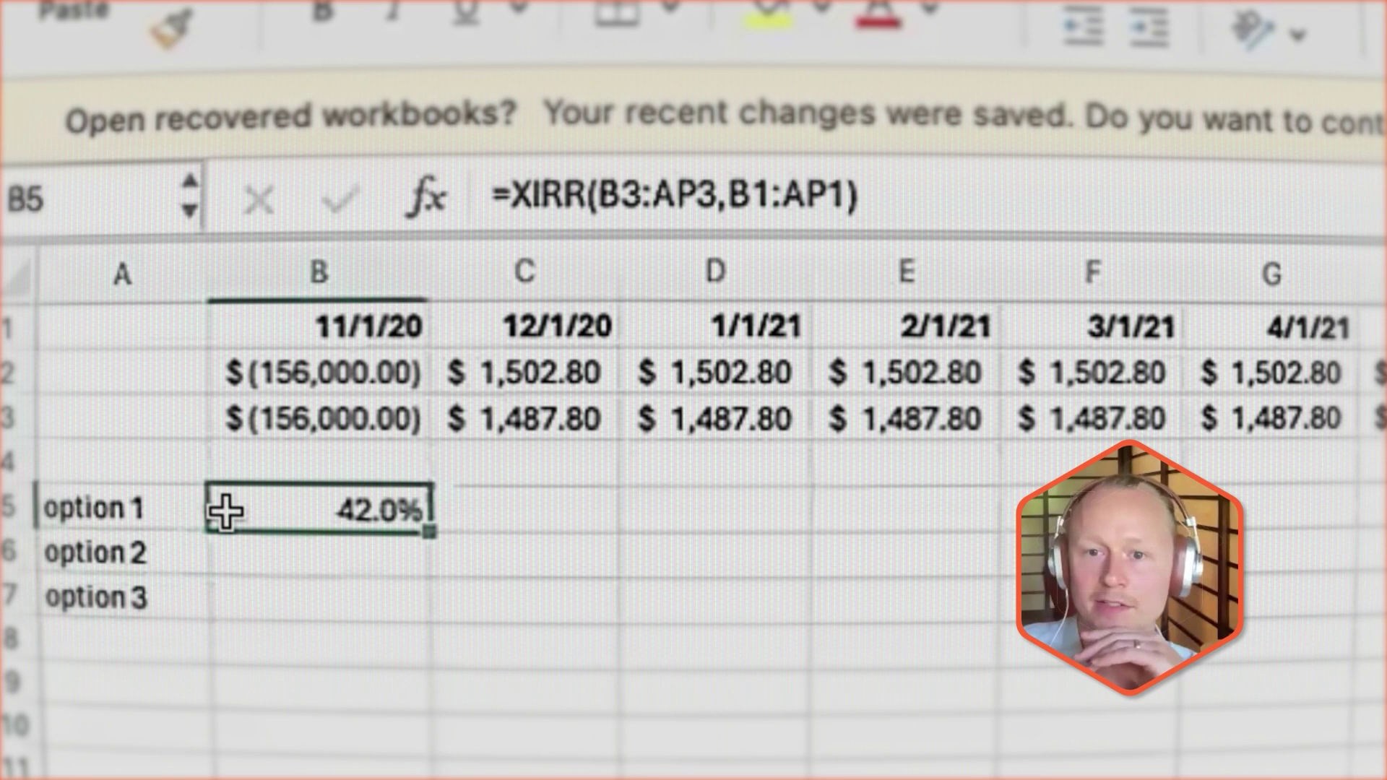
Step: Retarget option 1's XIRR in B5 to use the row 2 amounts, B2:AP2
{"action": "left_click", "coordinate": [350, 419]}
{"action": "key", "text": "Right"}
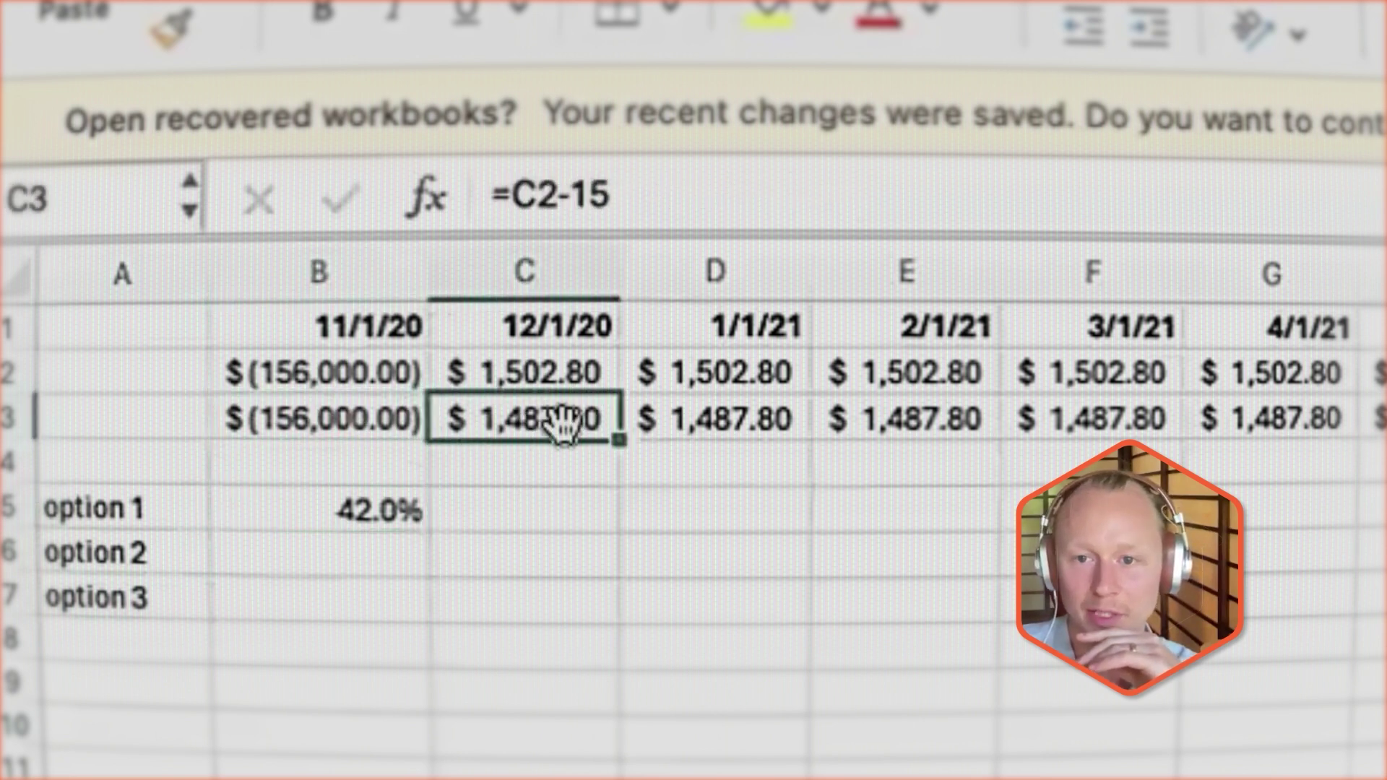
{"action": "key", "text": "Up"}
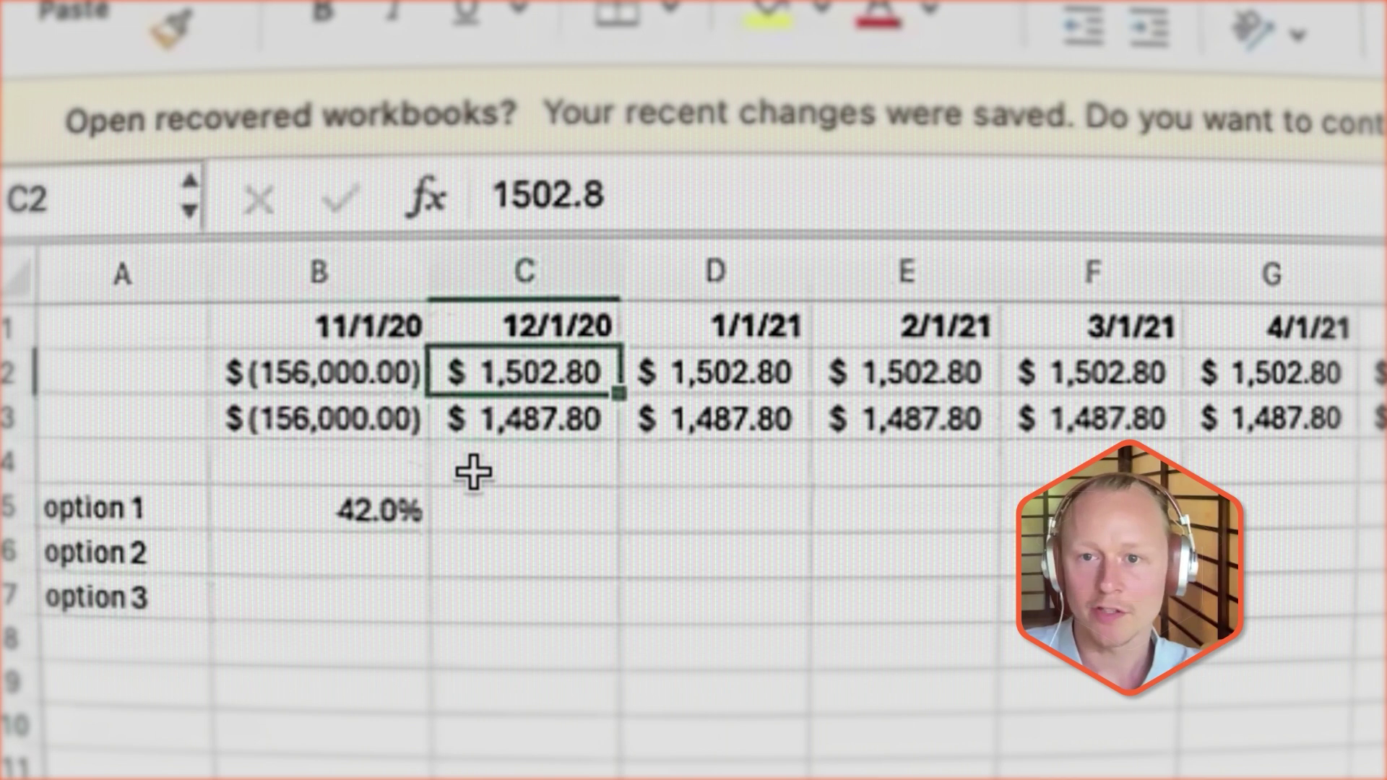
{"action": "left_click", "coordinate": [313, 496]}
{"action": "double_click", "coordinate": [321, 502]}
{"action": "left_click_drag", "start_coordinate": [411, 402], "coordinate": [405, 371]}
{"action": "key", "text": "Return"}
Step: Set the 12/1/20 payment to 10000 for option 1 (C2) and 0 for option 2 (C3)
{"action": "left_click", "coordinate": [434, 383]}
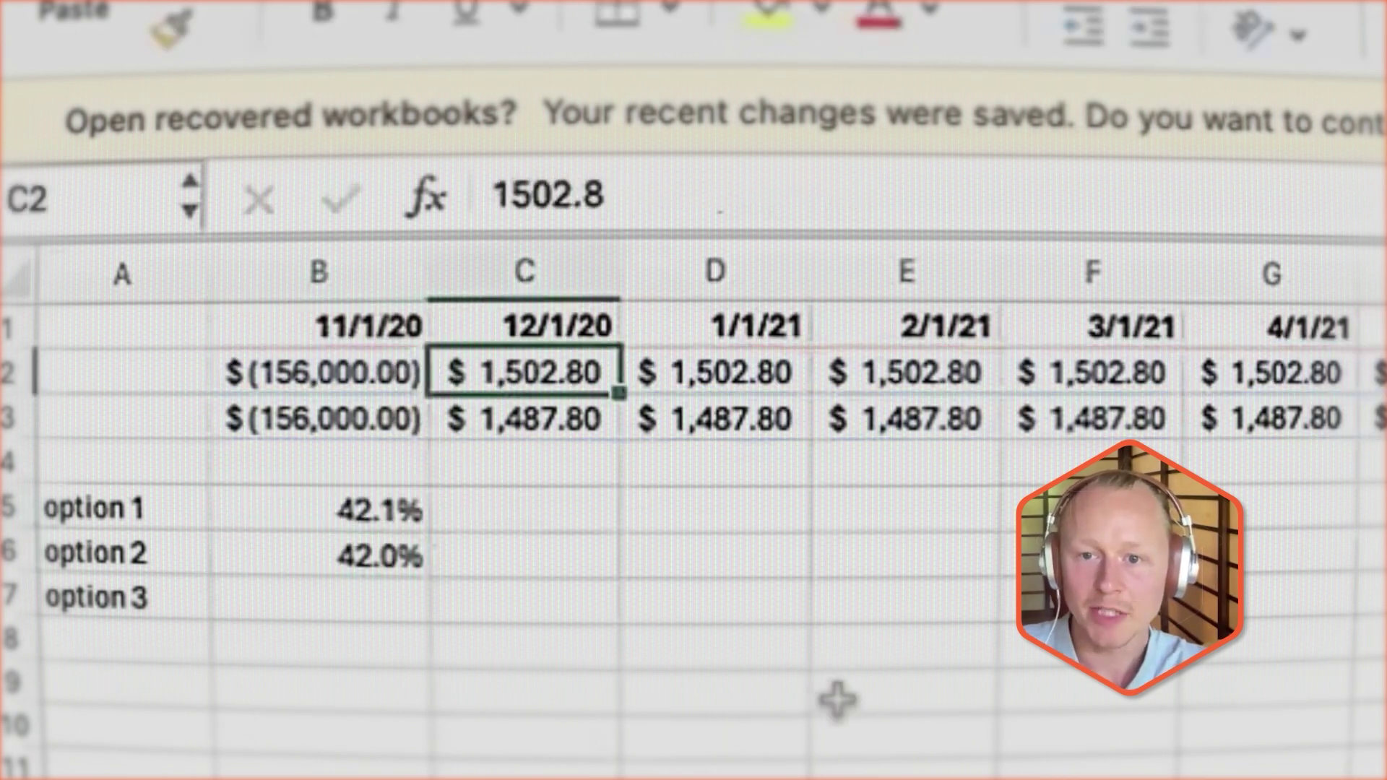
{"action": "type", "text": "10000"}
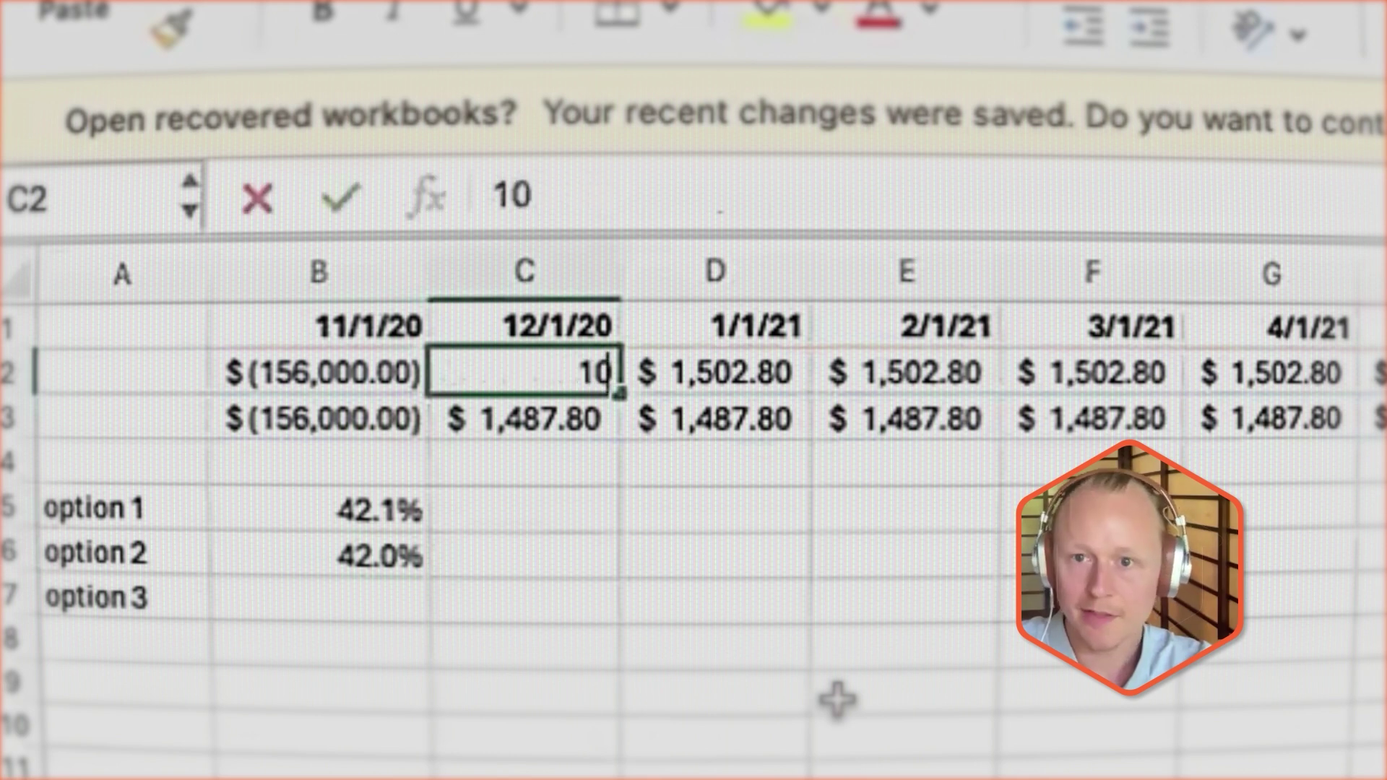
{"action": "key", "text": "Tab"}
{"action": "key", "text": "Left"}
{"action": "key", "text": "Down"}
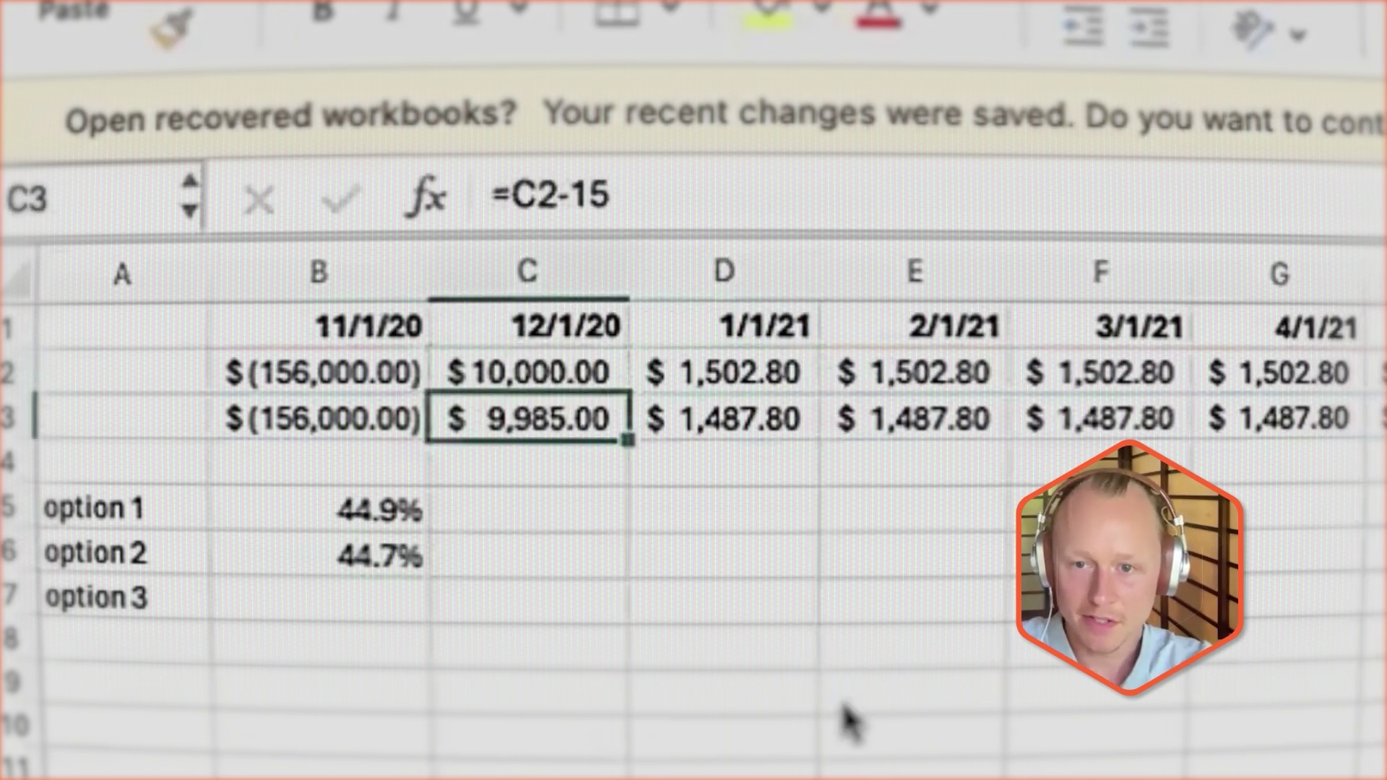
{"action": "type", "text": "0"}
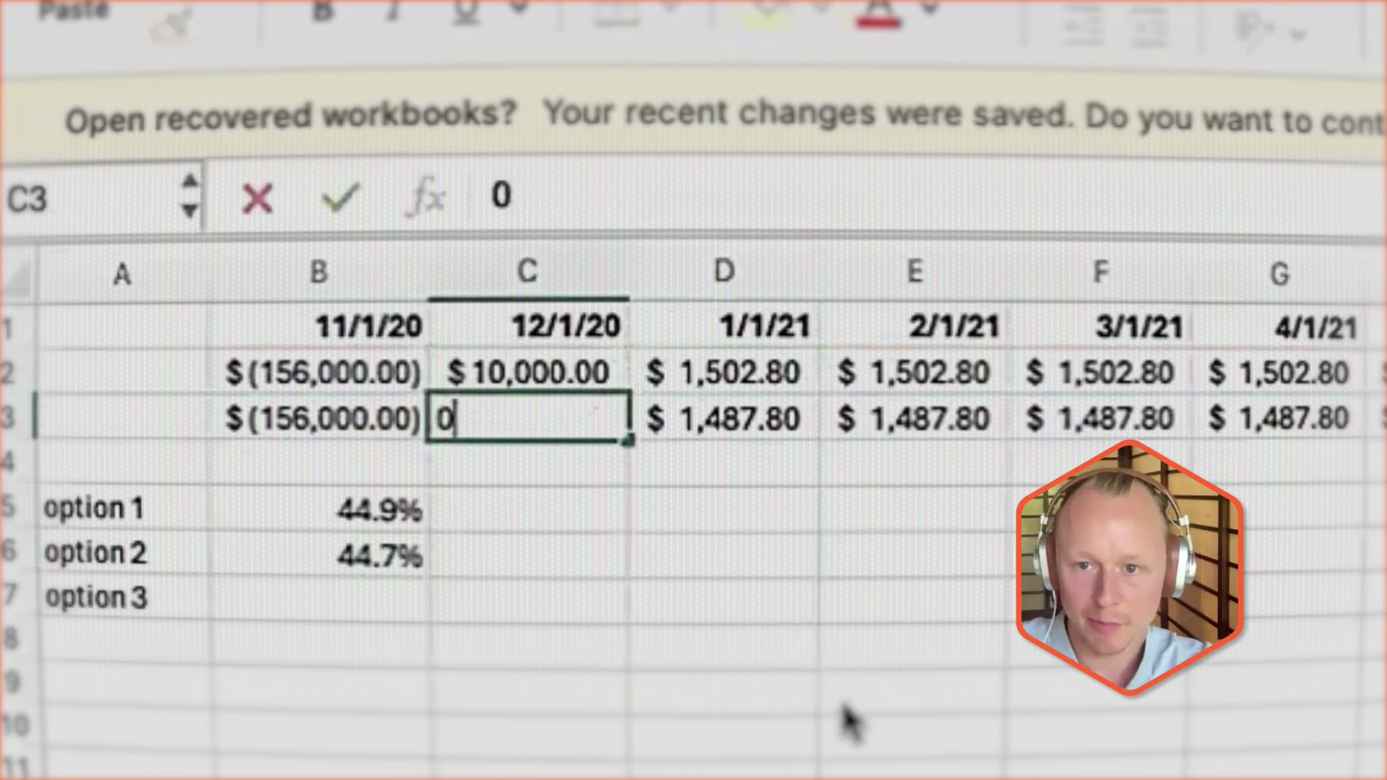
{"action": "key", "text": "Tab"}
{"action": "key", "text": "Left"}
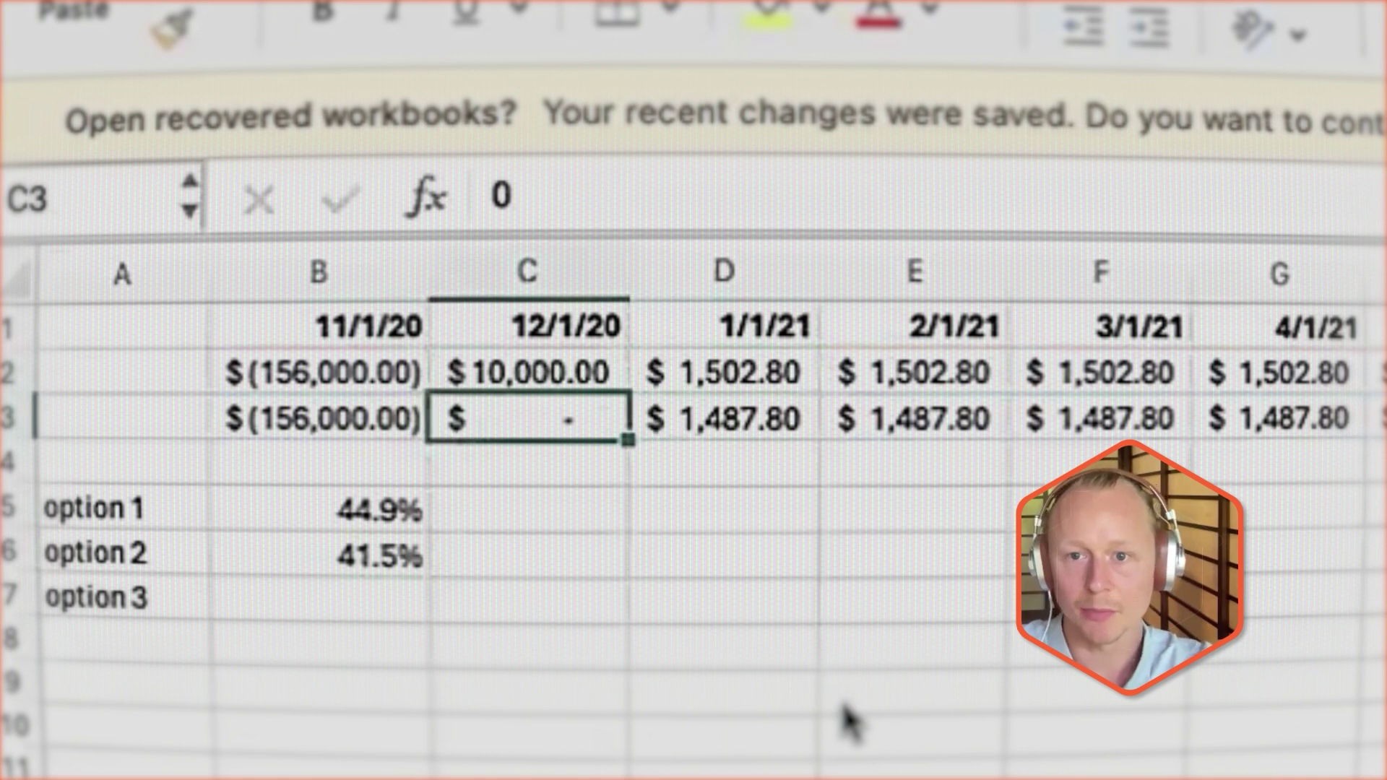
Step: Enter 1200 in D2 and fill it across row 2 to column AO
{"action": "key", "text": "Up"}
{"action": "key", "text": "Right"}
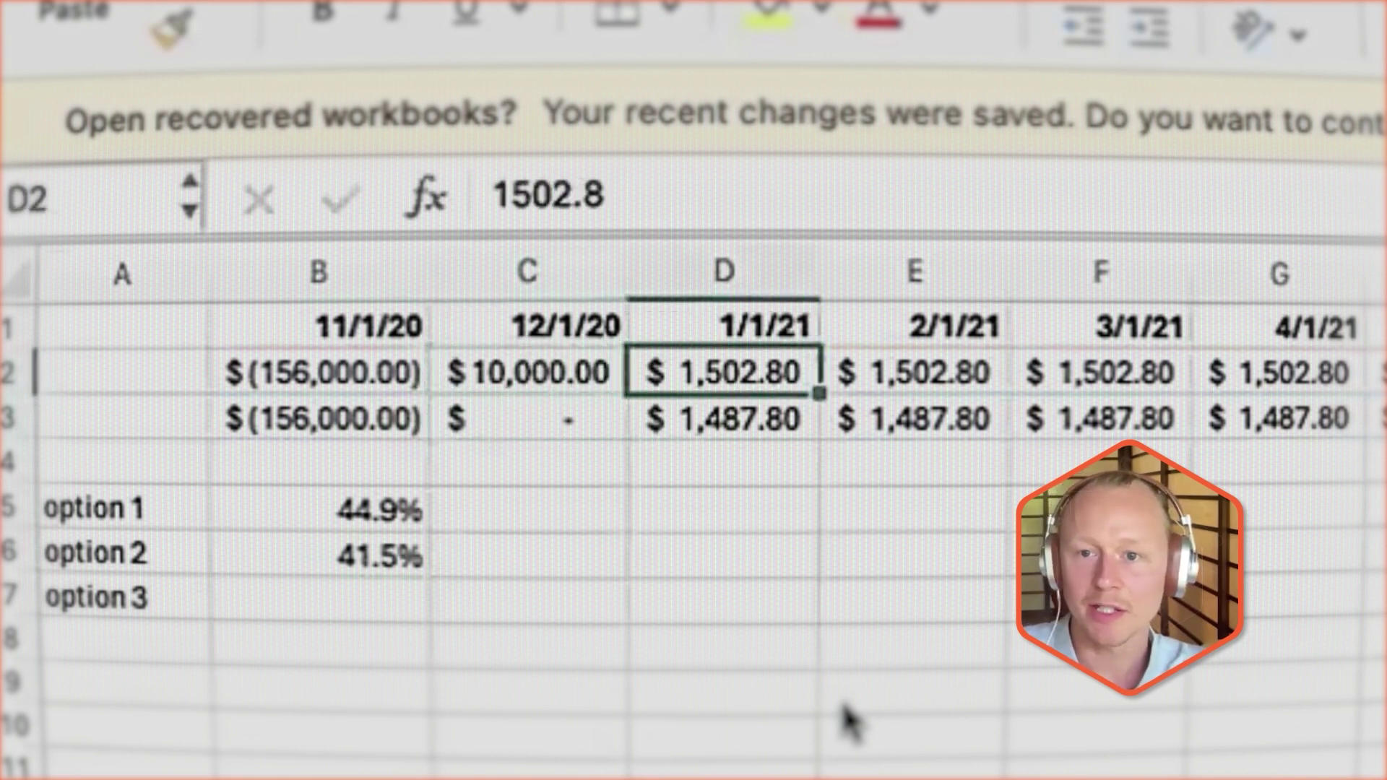
{"action": "key", "text": "Left"}
{"action": "key", "text": "Right"}
{"action": "type", "text": "1200"}
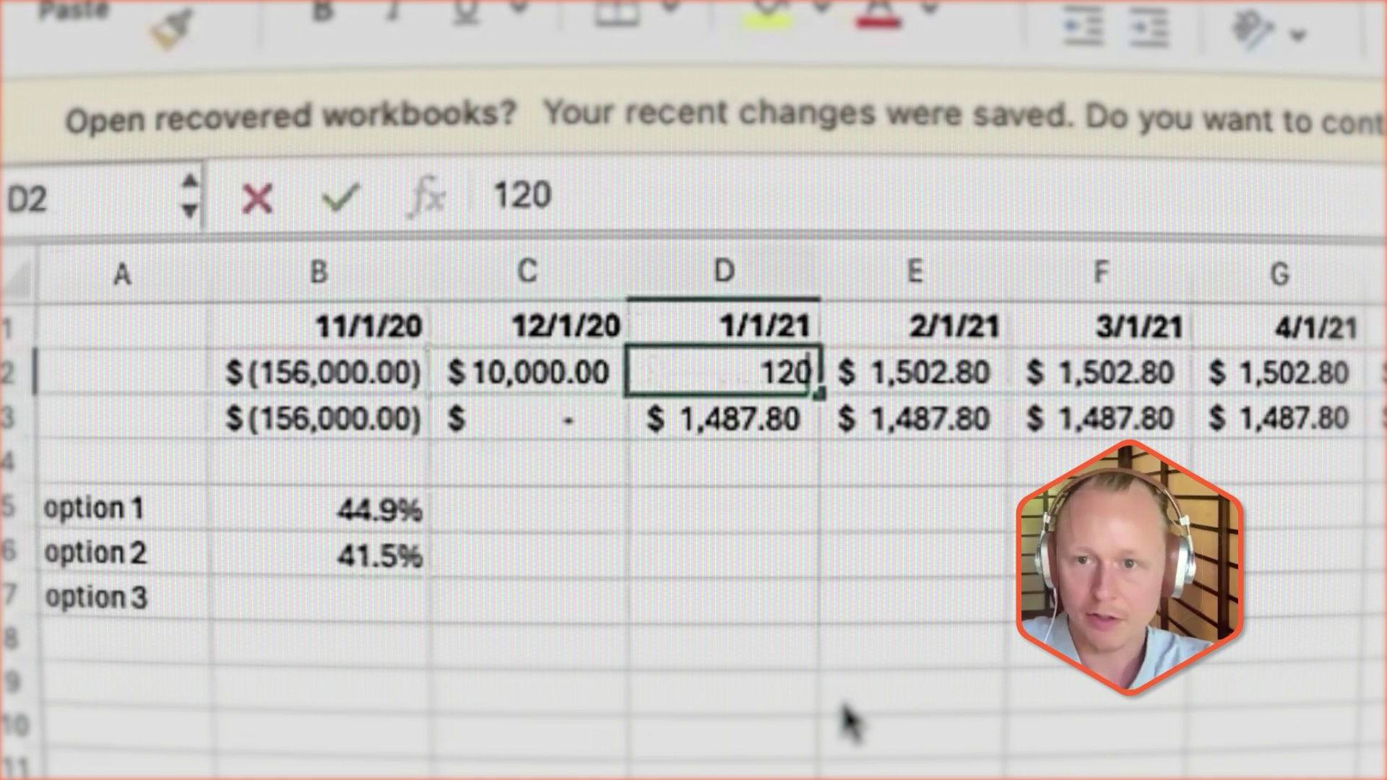
{"action": "key", "text": "Tab"}
{"action": "key", "text": "Left"}
{"action": "left_click_drag", "start_coordinate": [818, 392], "coordinate": [502, 405]}
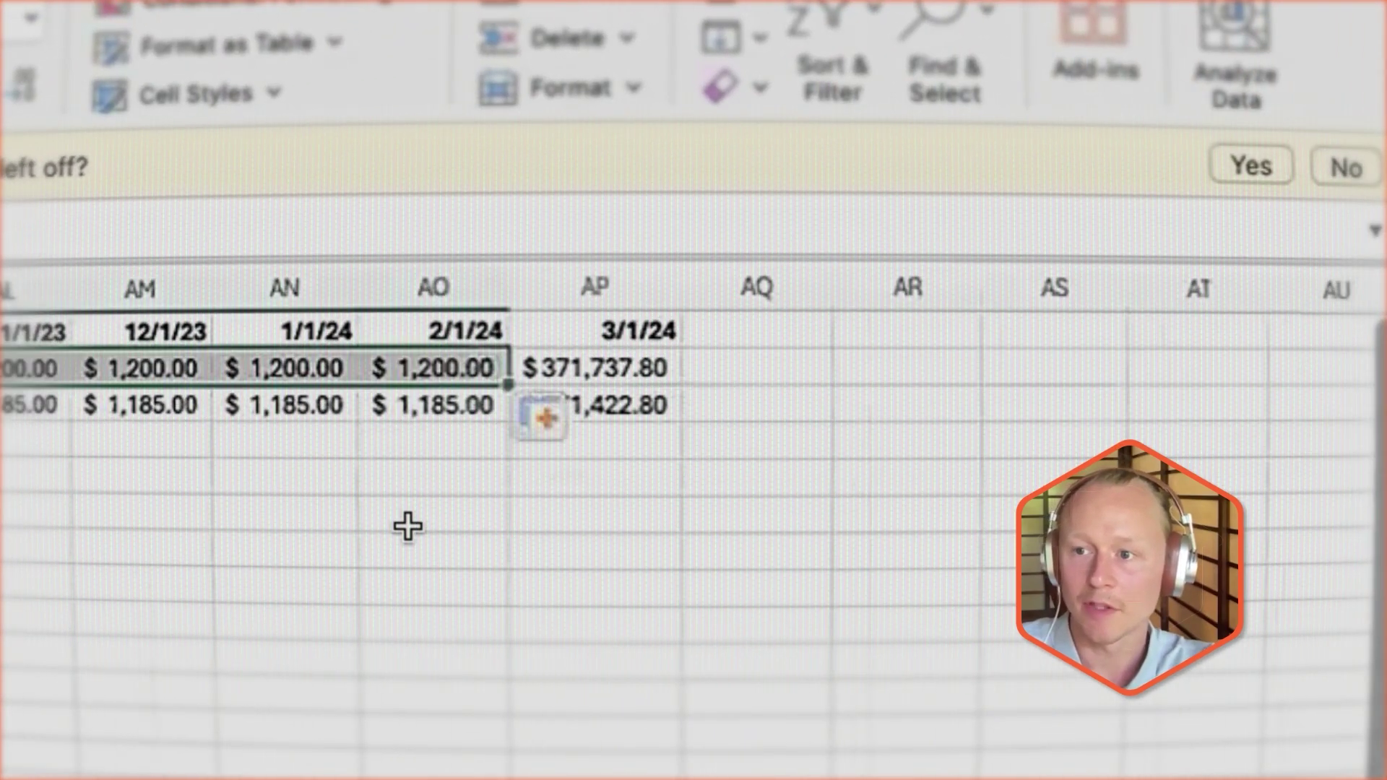
Step: Enter 1800 in D3 and fill it across the rest of row 3
{"action": "scroll", "coordinate": [403, 527], "scroll_direction": "left", "scroll_amount": 15}
{"action": "scroll", "coordinate": [858, 498], "scroll_direction": "left", "scroll_amount": 5}
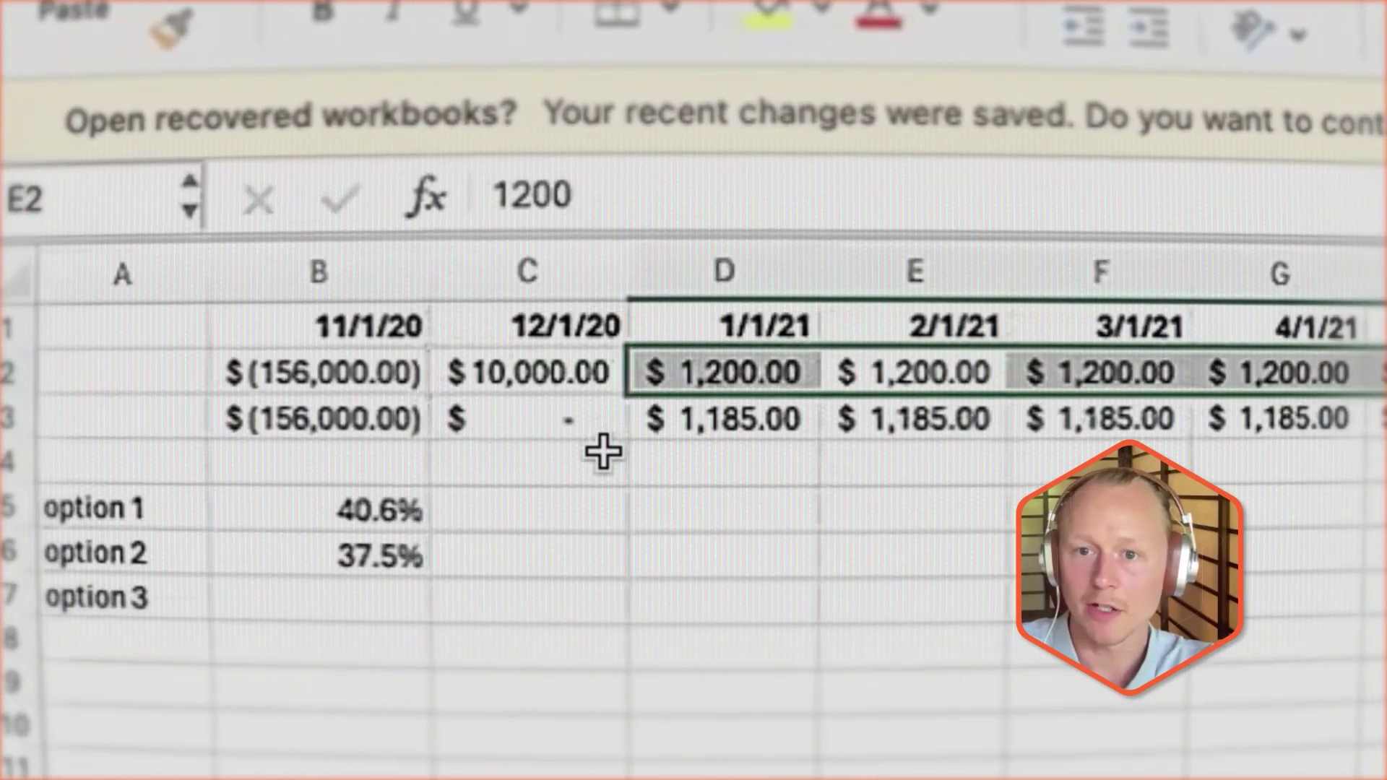
{"action": "left_click", "coordinate": [771, 409]}
{"action": "type", "text": "1800"}
{"action": "key", "text": "ctrl+shift+Right"}
{"action": "key", "text": "ctrl+Return"}
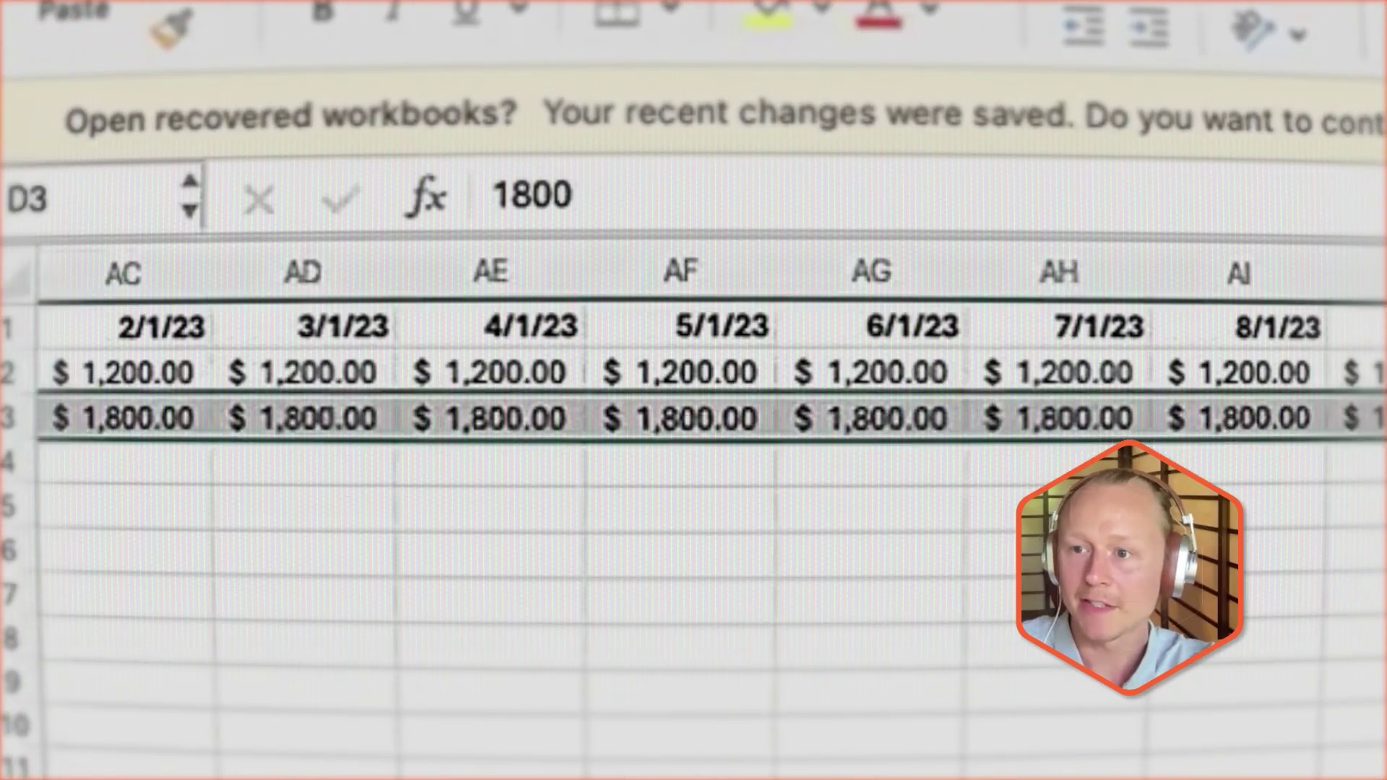
Step: Compare the 40.6% and 41.7% returns in B5:B6 against payment cells C2, D2, C3, D3
{"action": "scroll", "coordinate": [888, 741], "scroll_direction": "left", "scroll_amount": 15}
{"action": "left_click", "coordinate": [372, 505]}
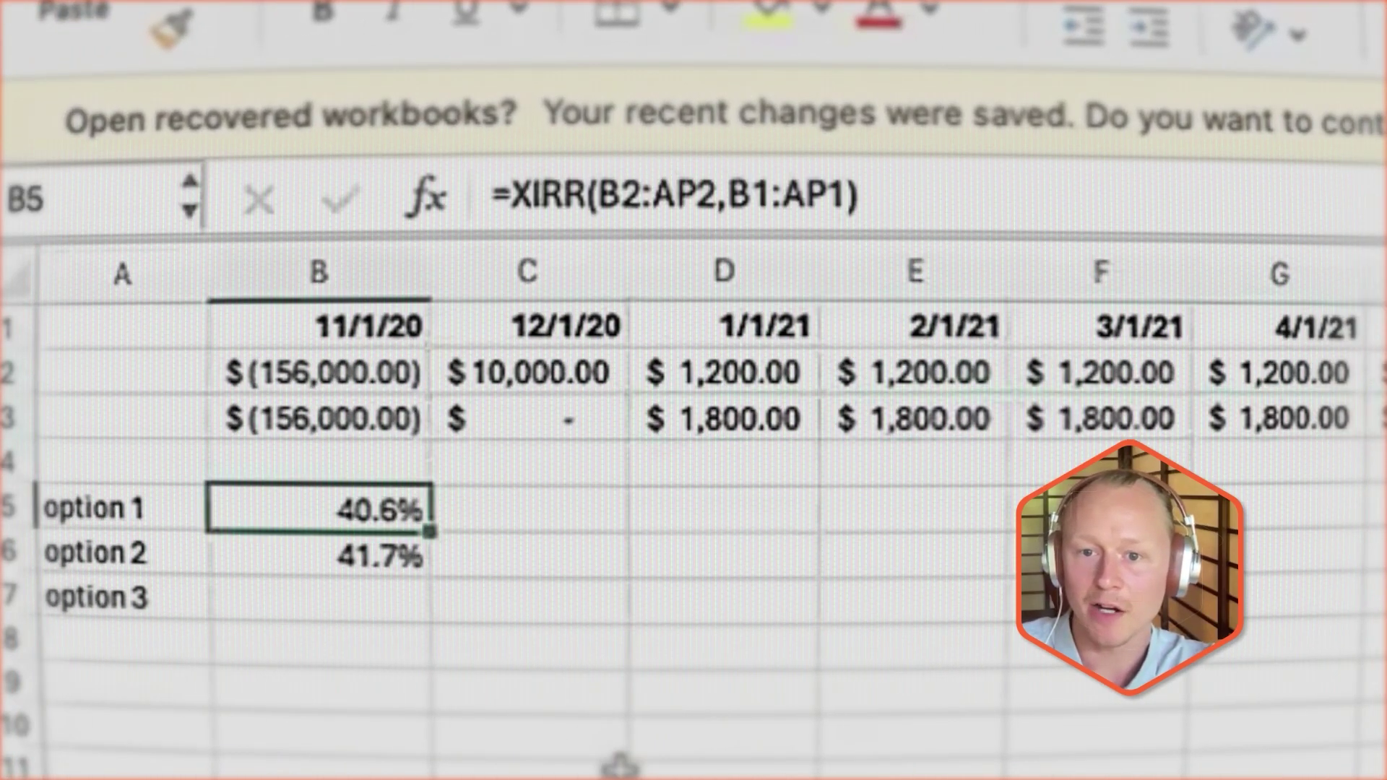
{"action": "key", "text": "Down"}
{"action": "key", "text": "Up"}
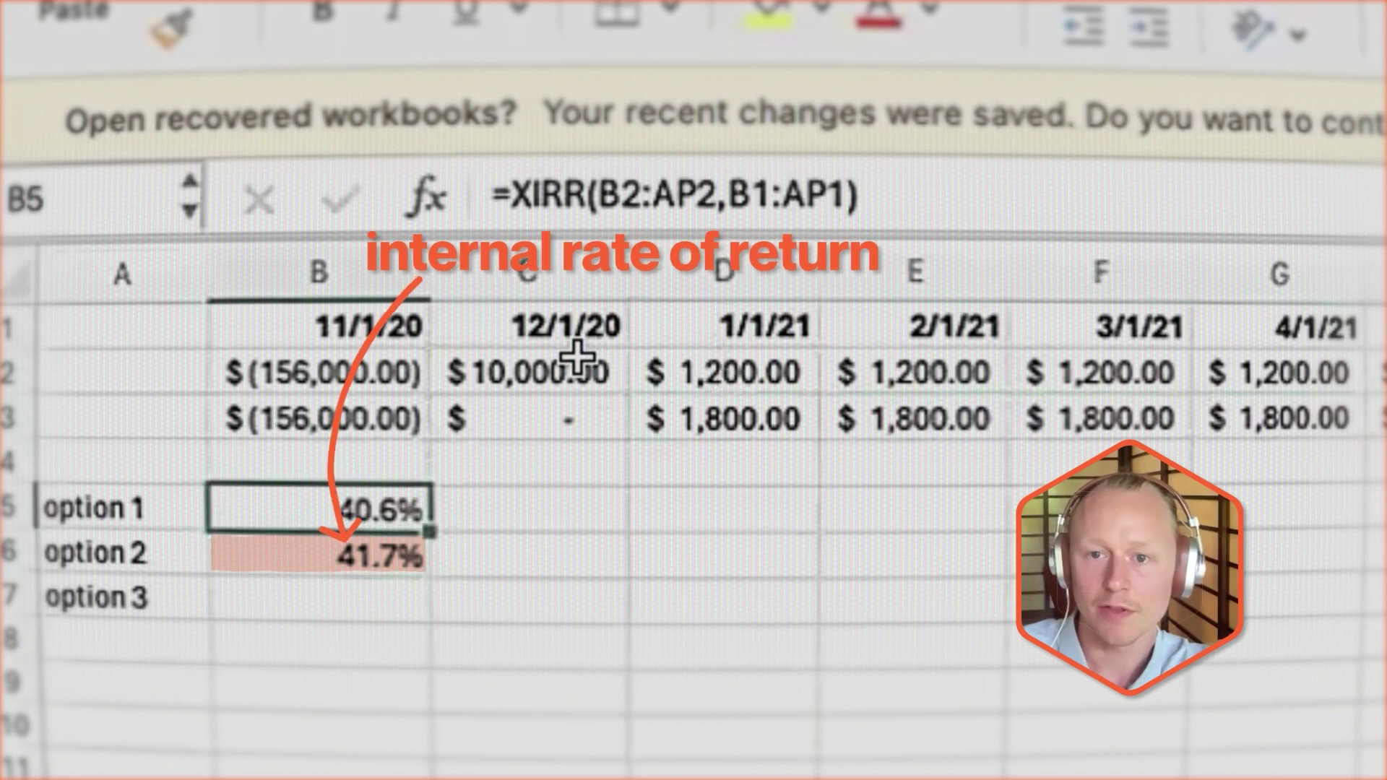
{"action": "left_click", "coordinate": [572, 372]}
{"action": "left_click", "coordinate": [776, 373]}
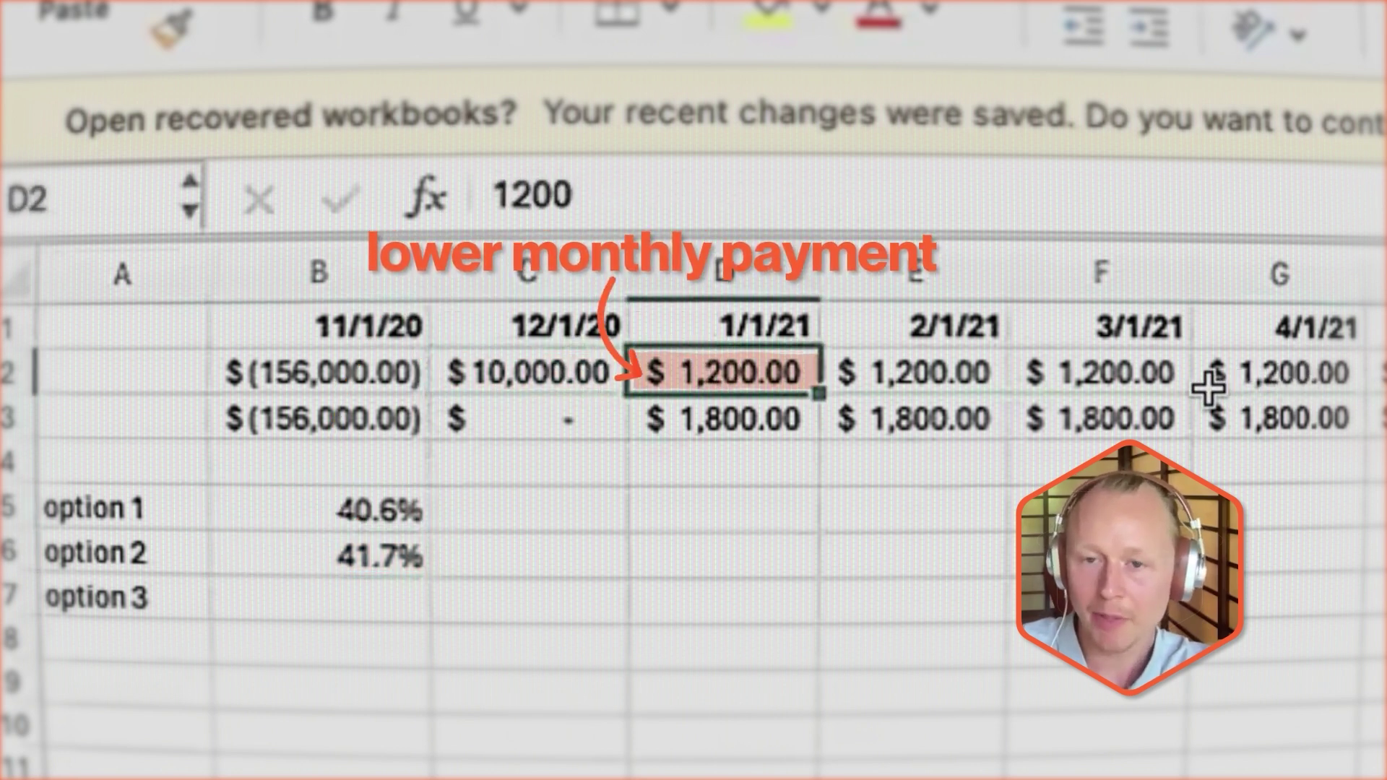
{"action": "key", "text": "Left"}
{"action": "key", "text": "Down"}
{"action": "key", "text": "Right"}
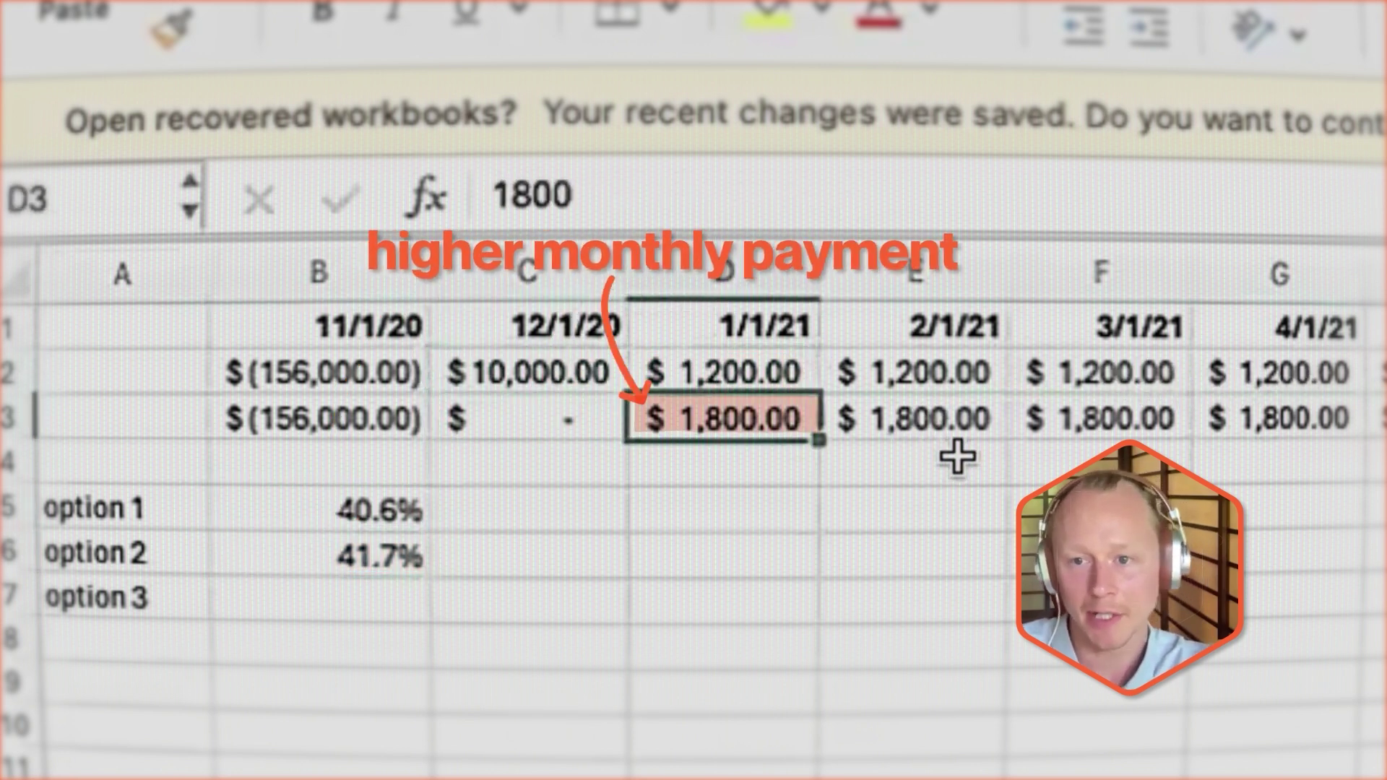
{"action": "key", "text": "Down"}
{"action": "key", "text": "Left"}
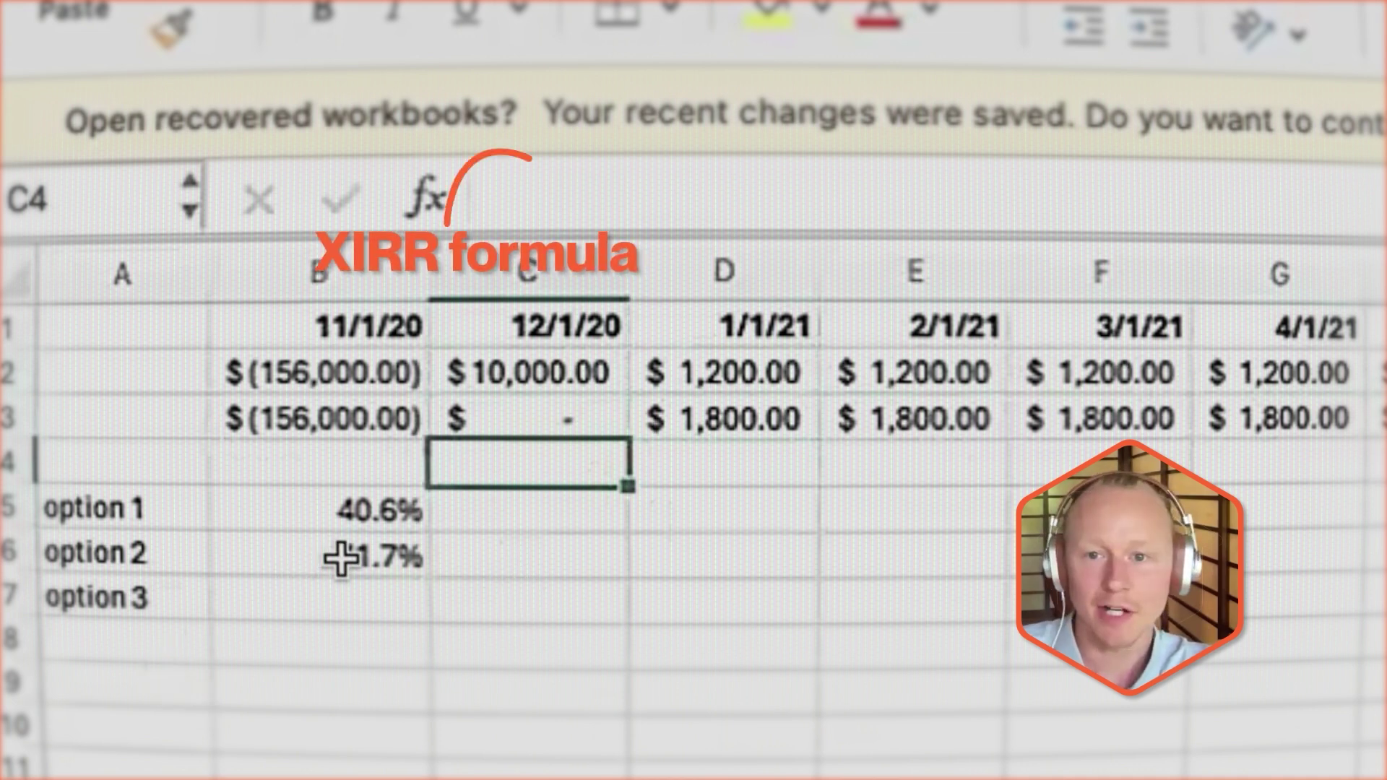
{"action": "left_click", "coordinate": [361, 509]}
{"action": "left_click_drag", "start_coordinate": [505, 177], "coordinate": [1021, 180]}
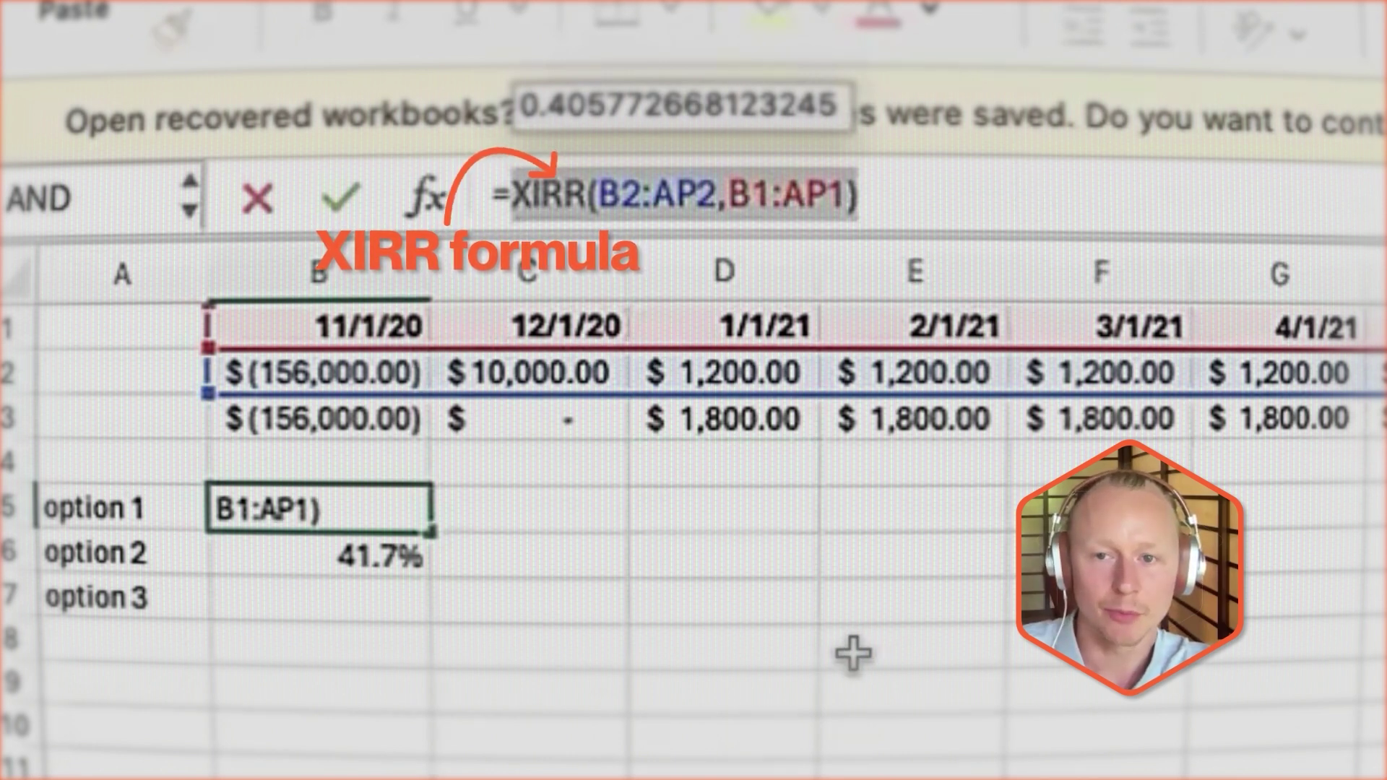
{"action": "key", "text": "Return"}
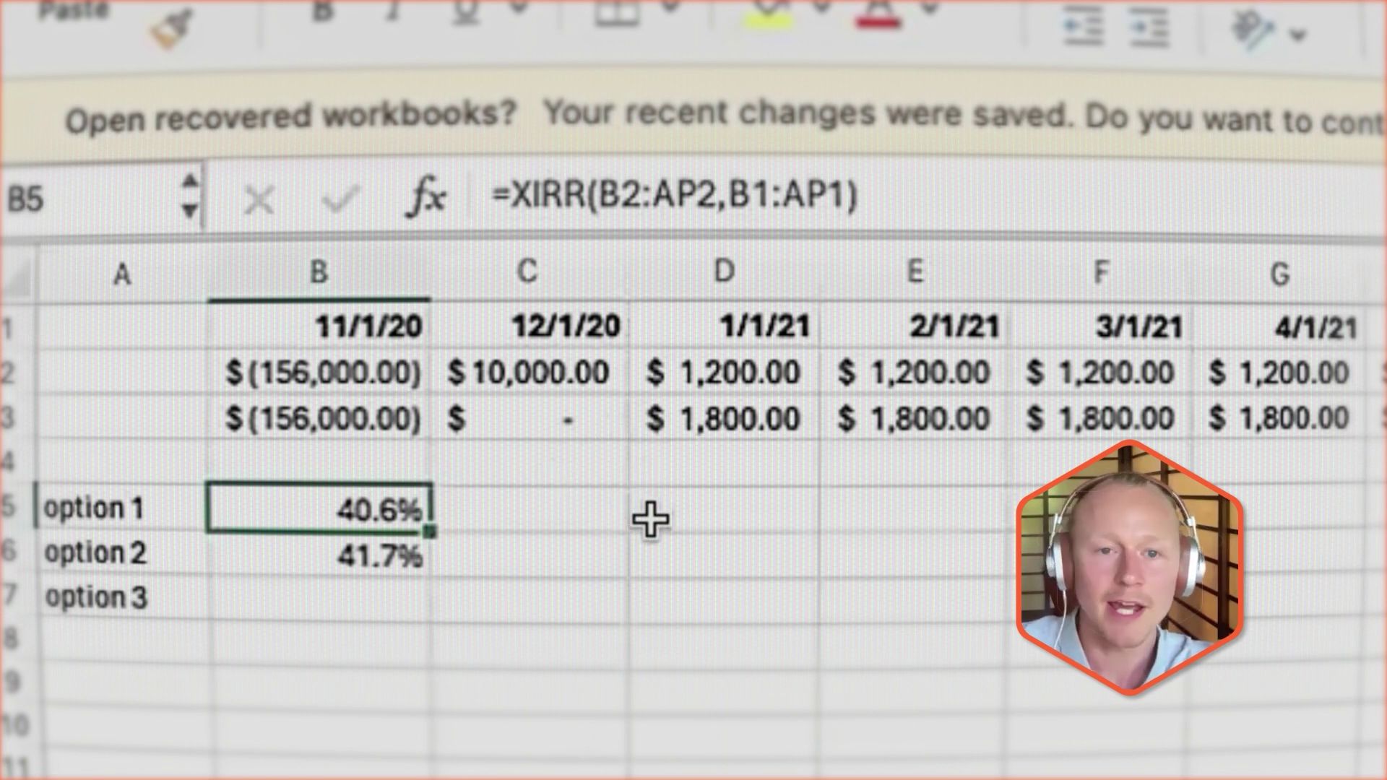
{"action": "left_click", "coordinate": [361, 552]}
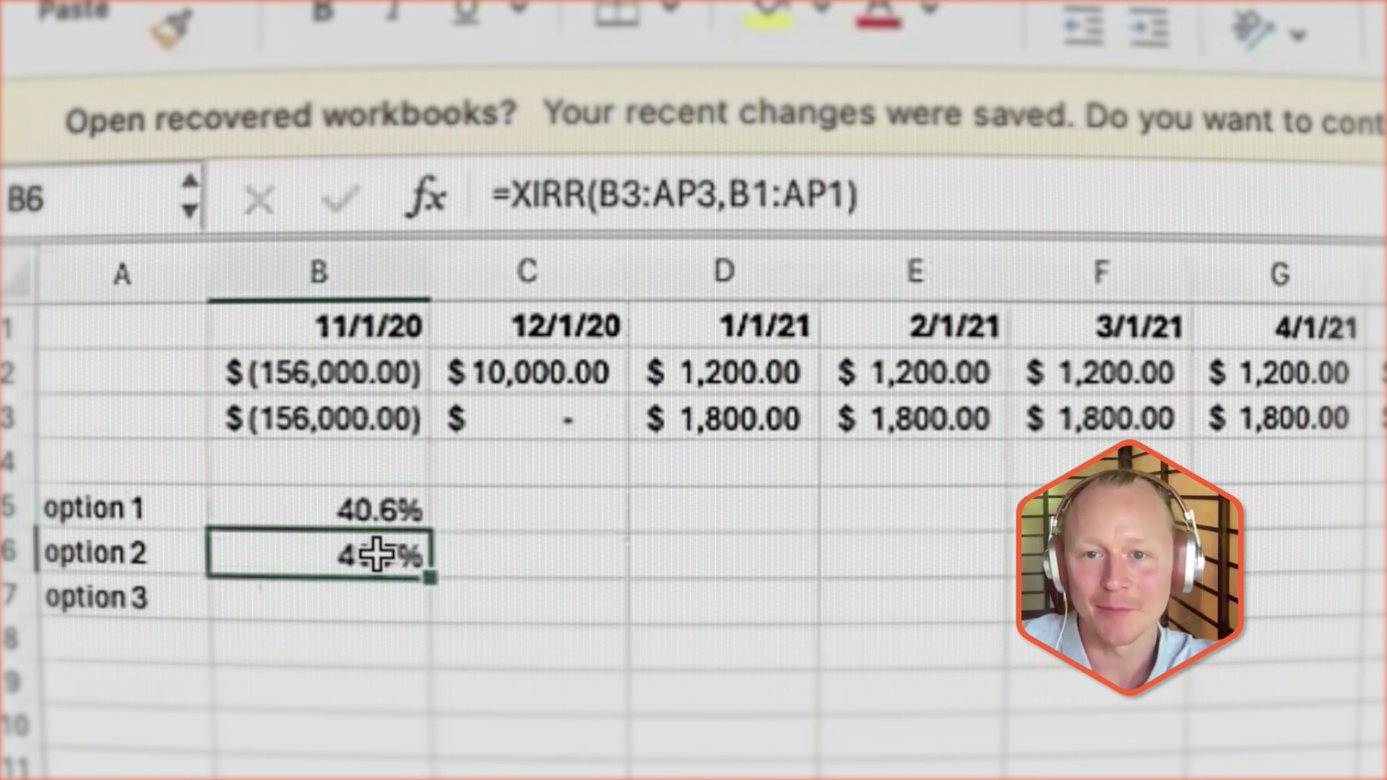
{"action": "left_click", "coordinate": [517, 414]}
{"action": "key", "text": "Right"}
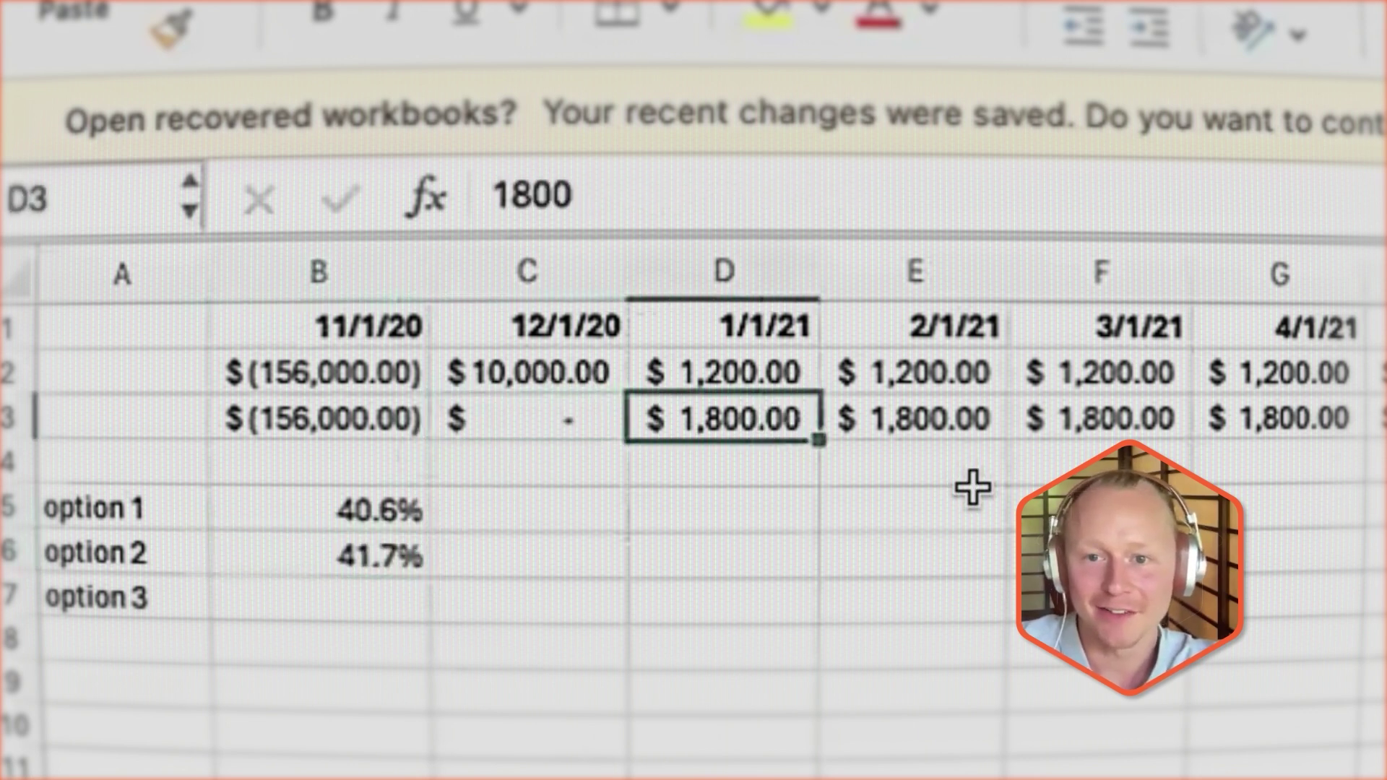
{"action": "key", "text": "Left"}
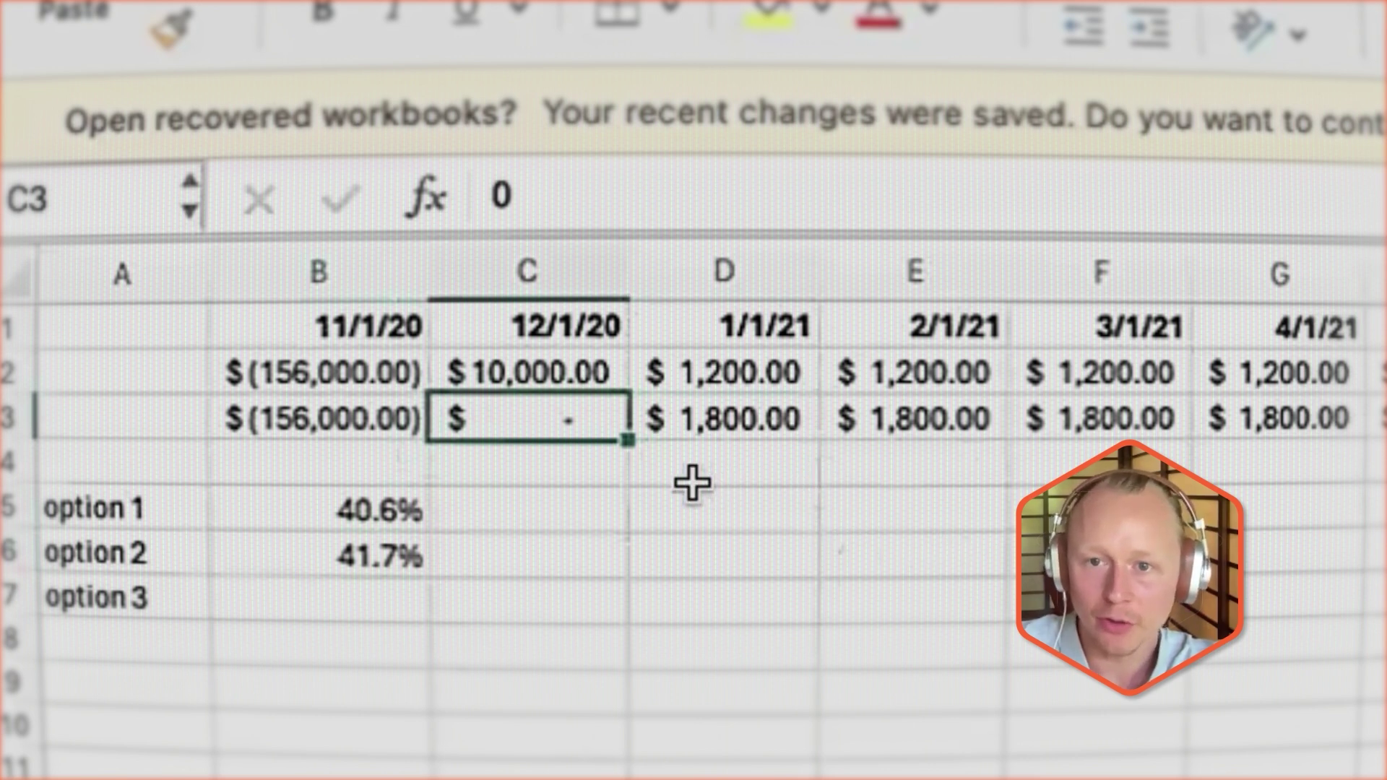
{"action": "key", "text": "Up"}
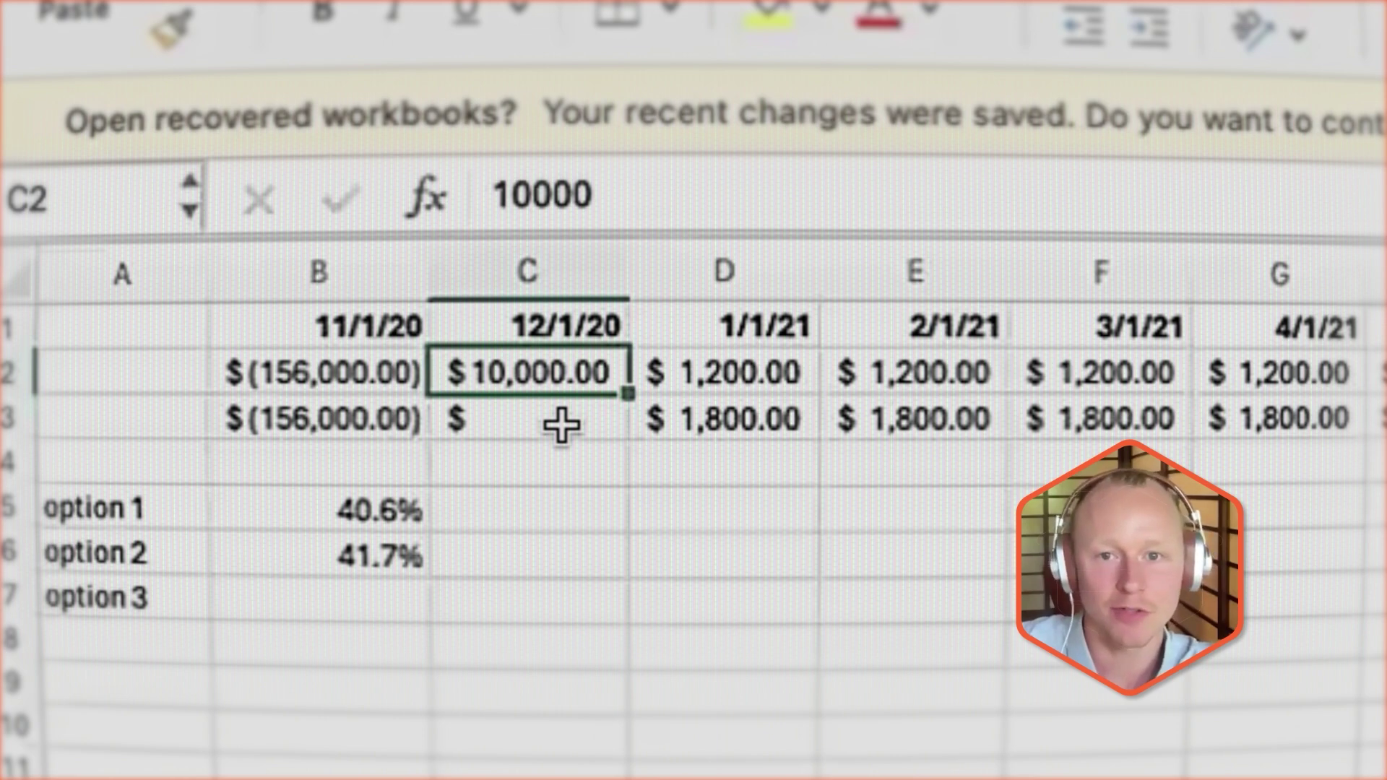
{"action": "left_click", "coordinate": [18, 372]}
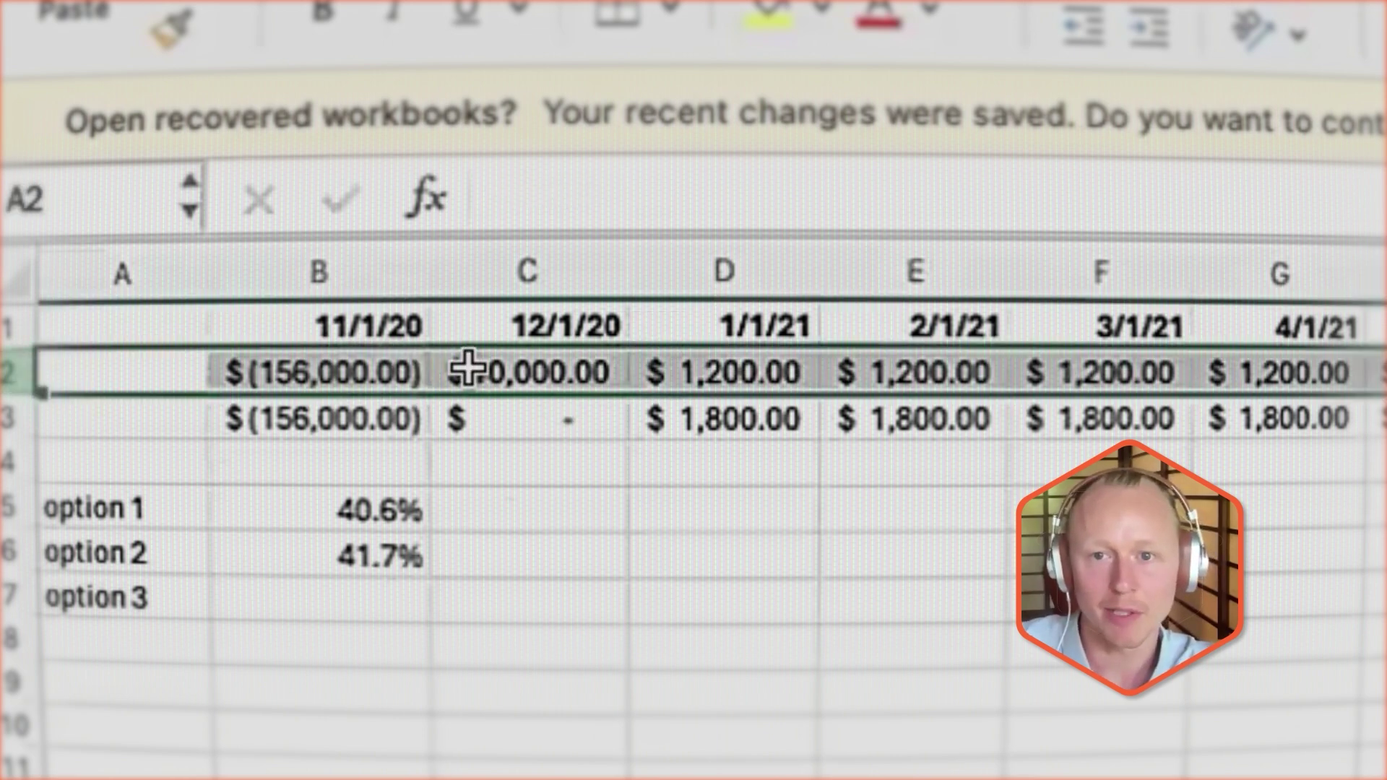
{"action": "left_click", "coordinate": [527, 419]}
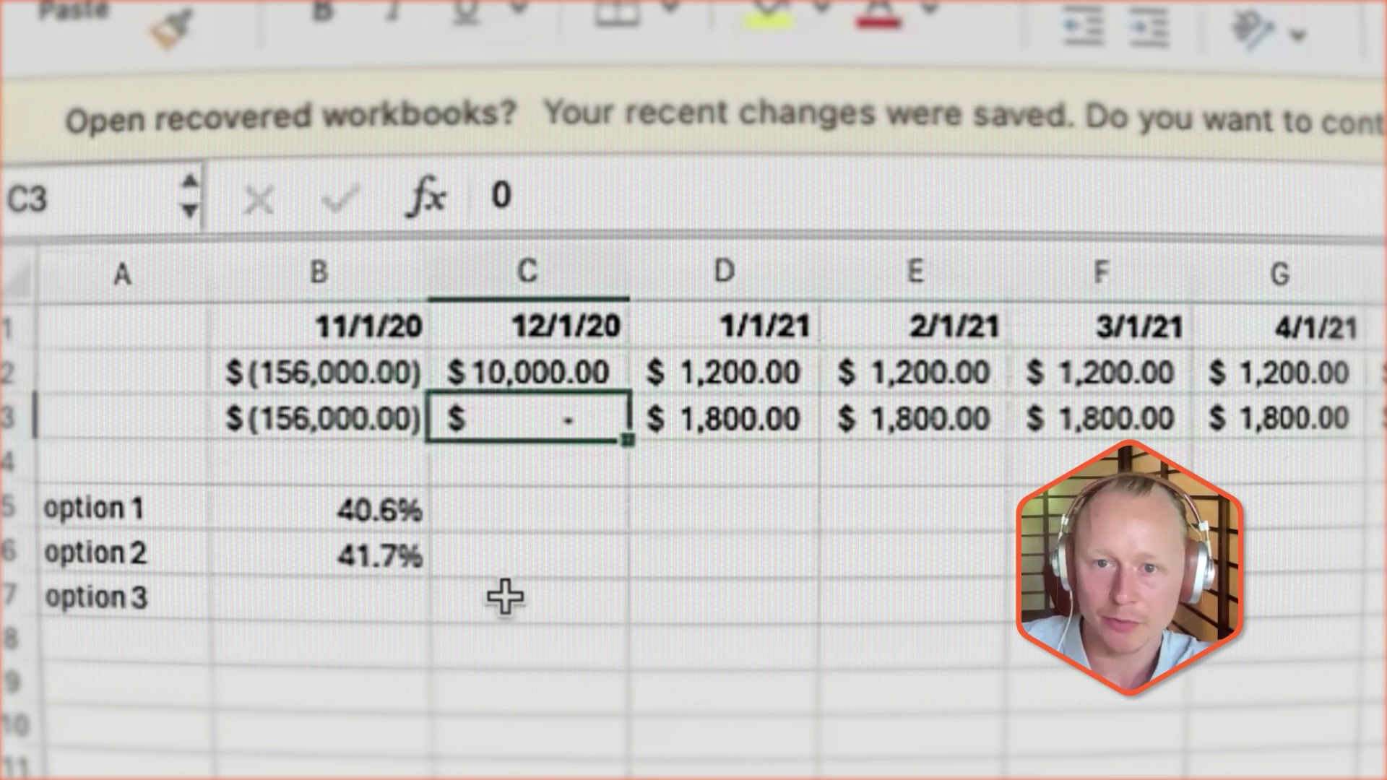
{"action": "left_click", "coordinate": [426, 509]}
{"action": "left_click", "coordinate": [485, 174]}
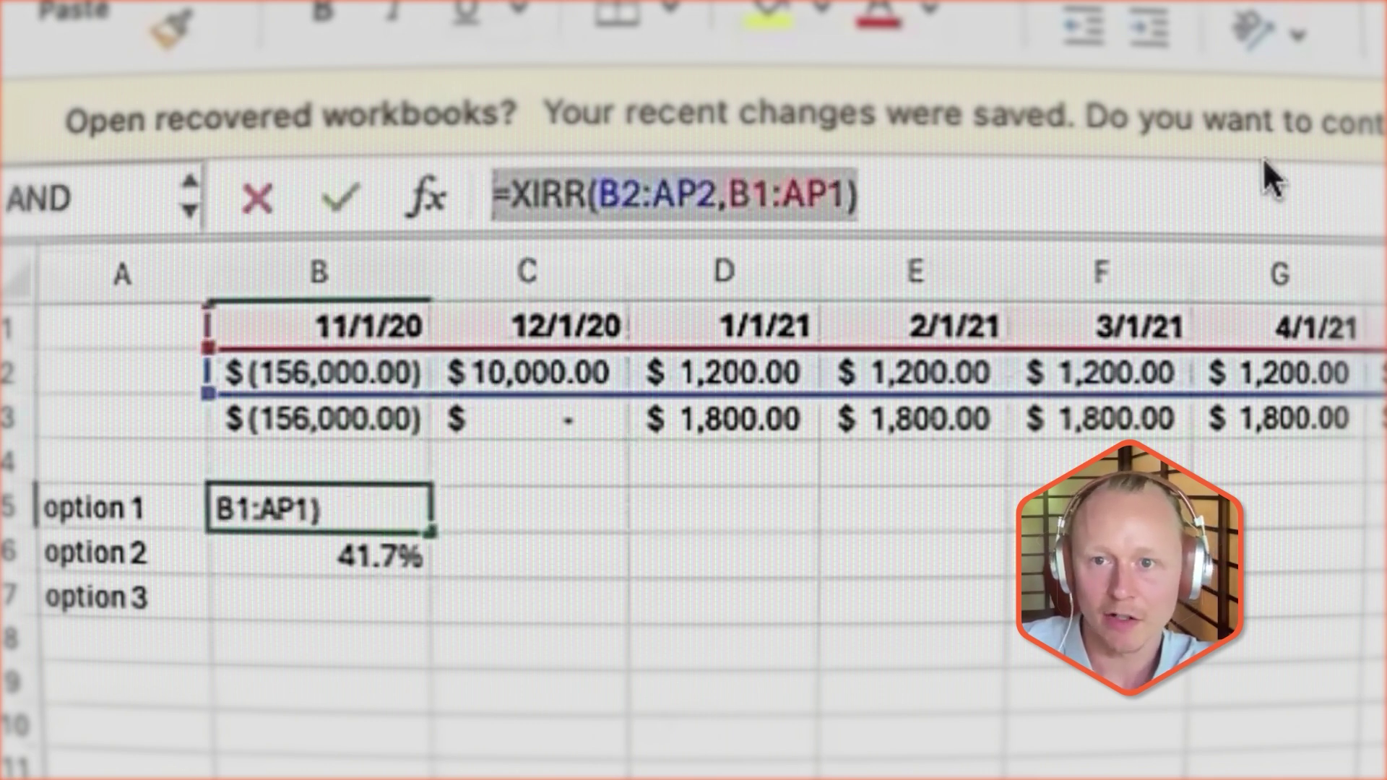
{"action": "key", "text": "Escape"}
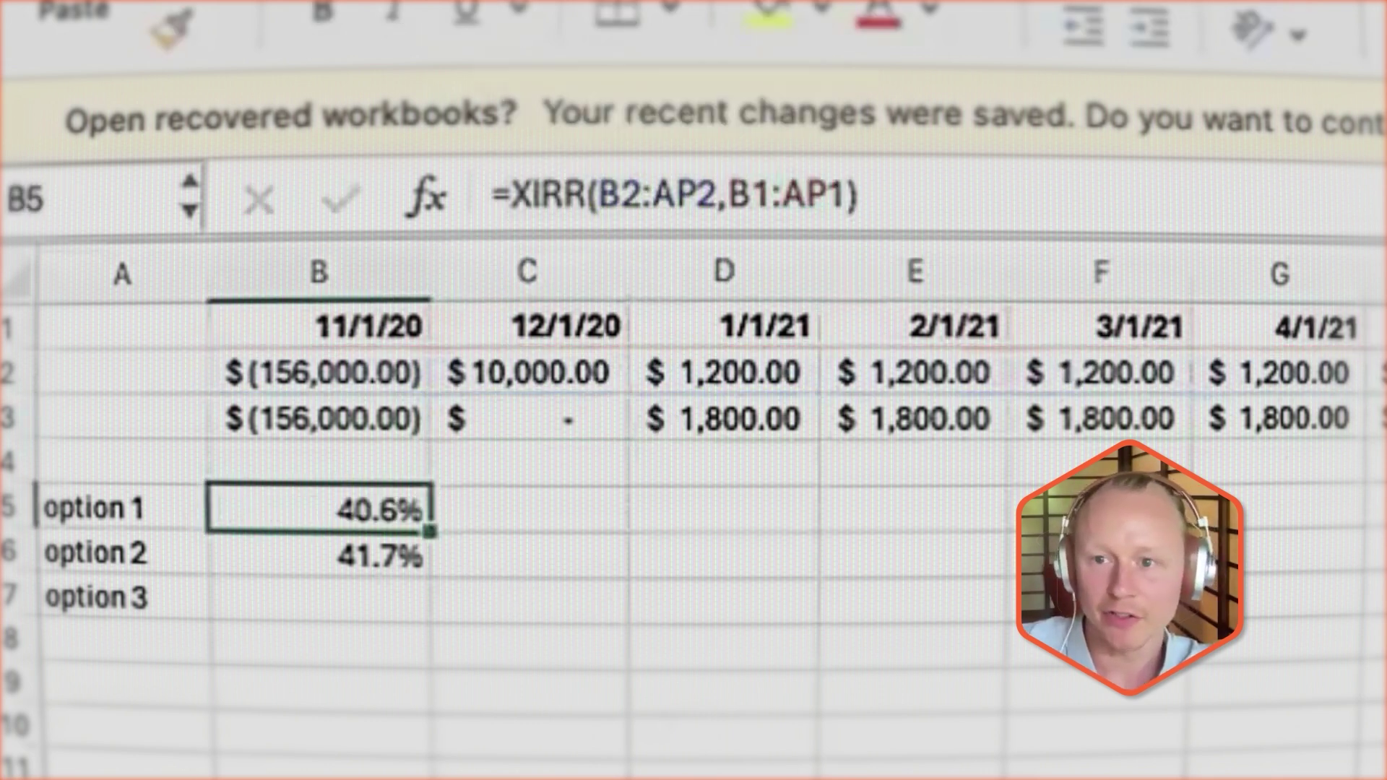